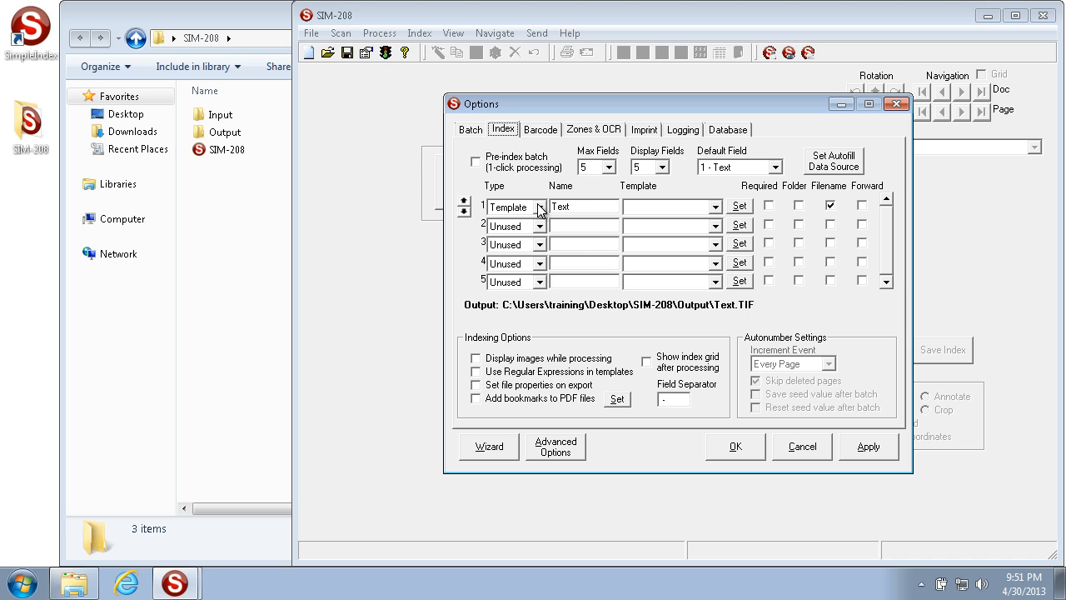
pyautogui.click(539, 207)
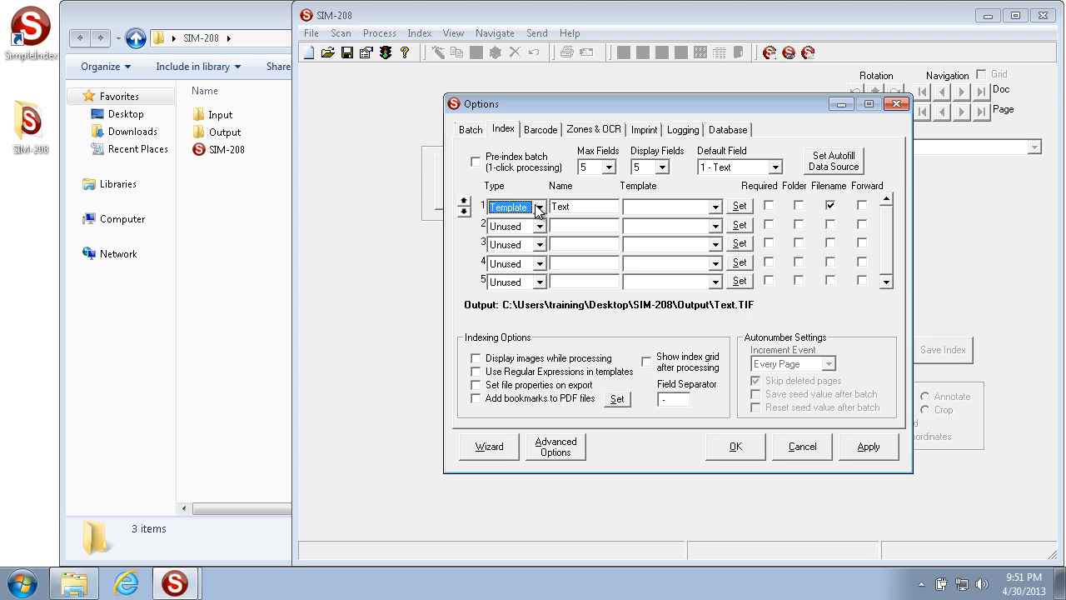
# Set field 1's type to Template and open its Template Editor with the template left empty
pyautogui.click(662, 213)
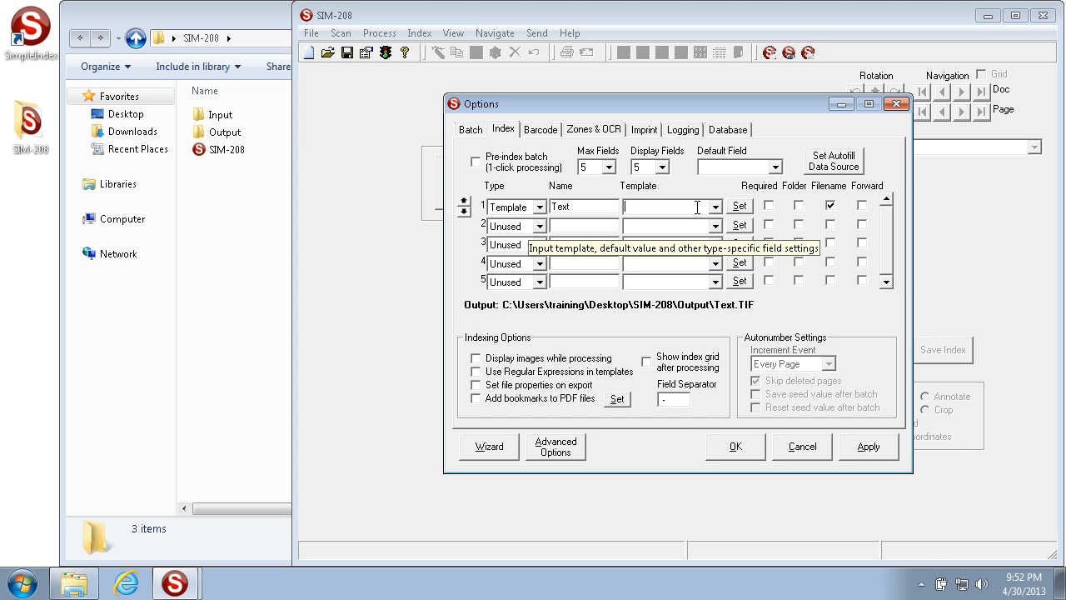
pyautogui.write('AB')
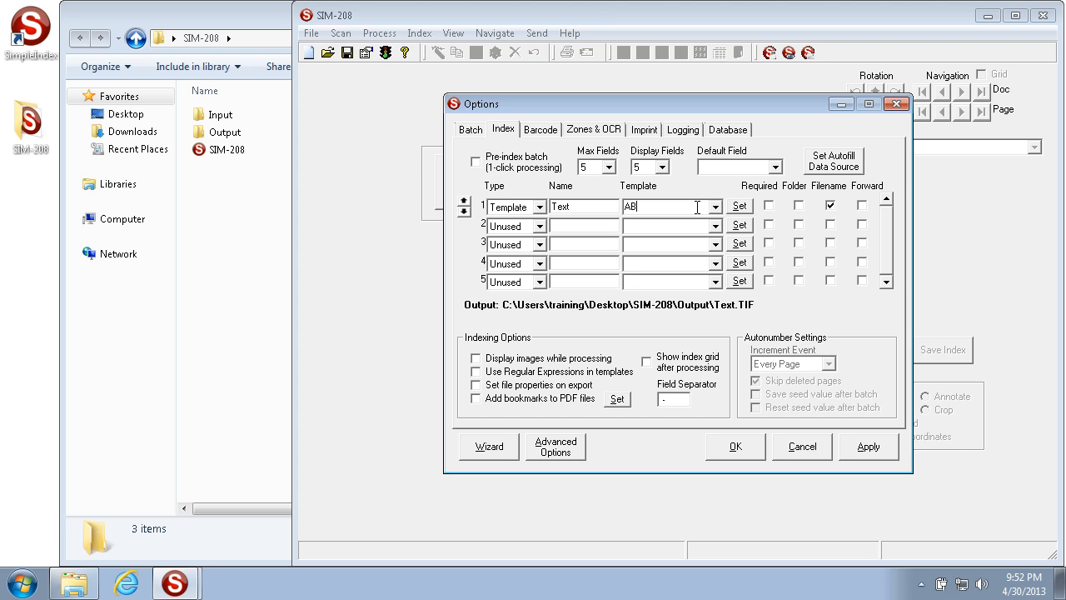
pyautogui.write('C!!')
pyautogui.press('BackSpace')
pyautogui.press('BackSpace')
pyautogui.press('BackSpace')
pyautogui.press('BackSpace')
pyautogui.press('BackSpace')
pyautogui.click(741, 208)
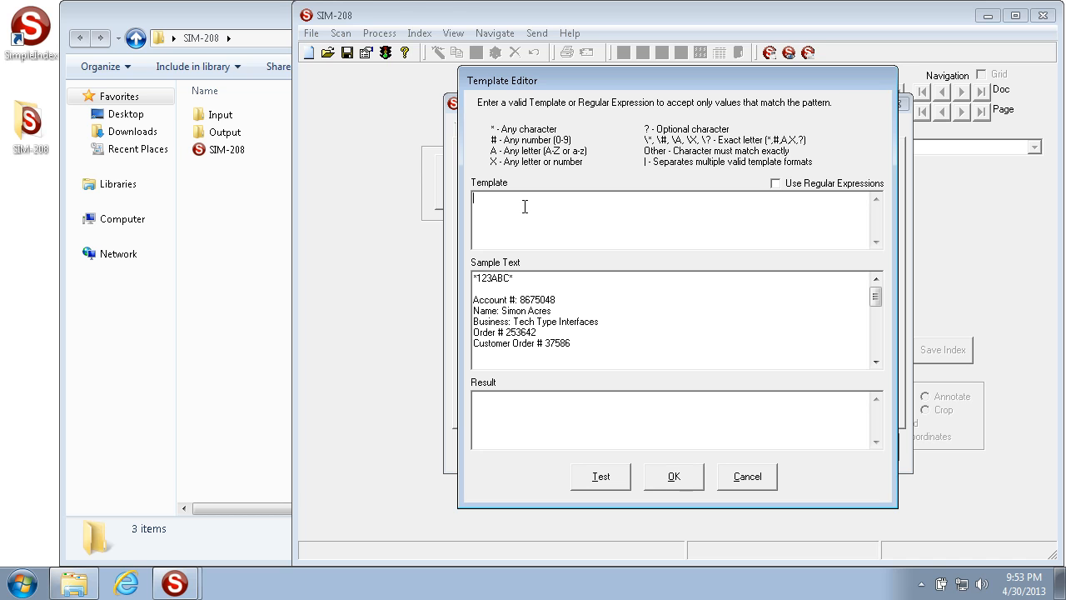
# Enter the eight-digit template ######## and test it against the sample text
pyautogui.write('#######')
pyautogui.moveTo(513, 200); pyautogui.dragTo(323, 186)
pyautogui.click(517, 203)
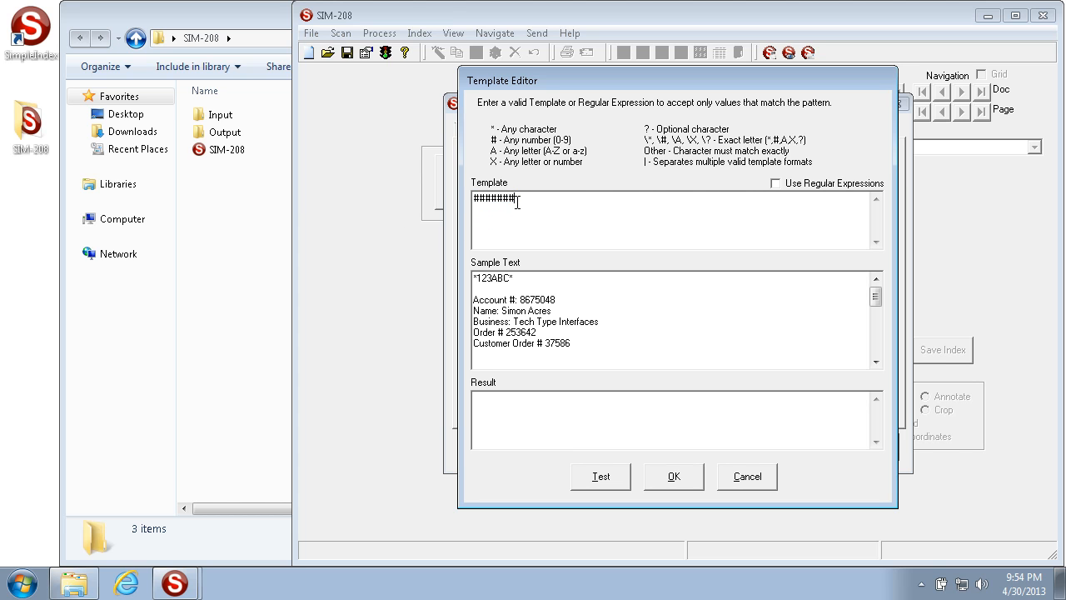
pyautogui.click(594, 339)
pyautogui.click(607, 477)
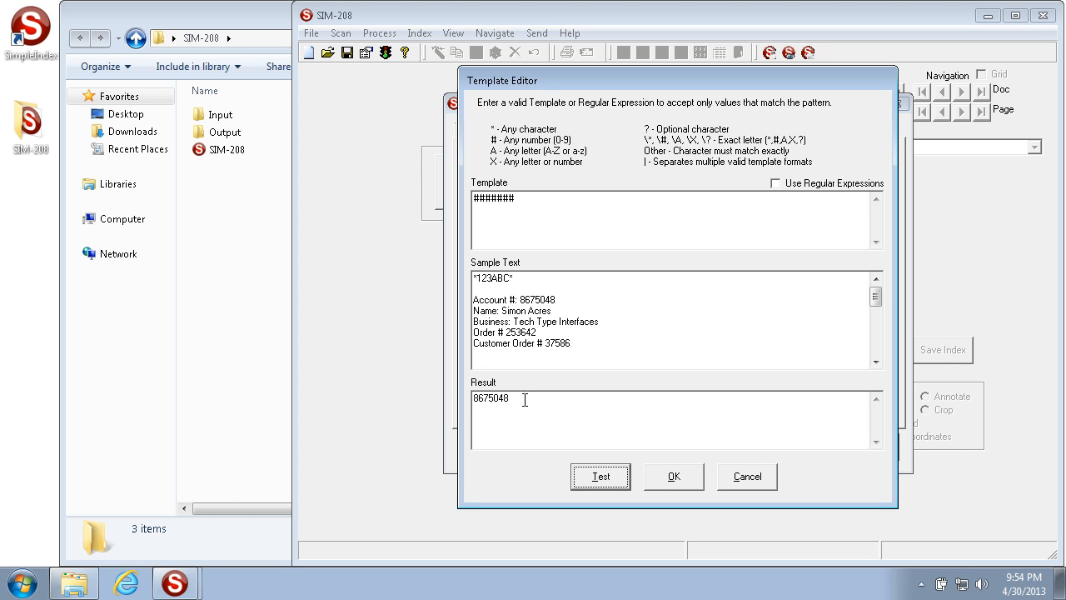
pyautogui.moveTo(524, 400); pyautogui.dragTo(400, 377)
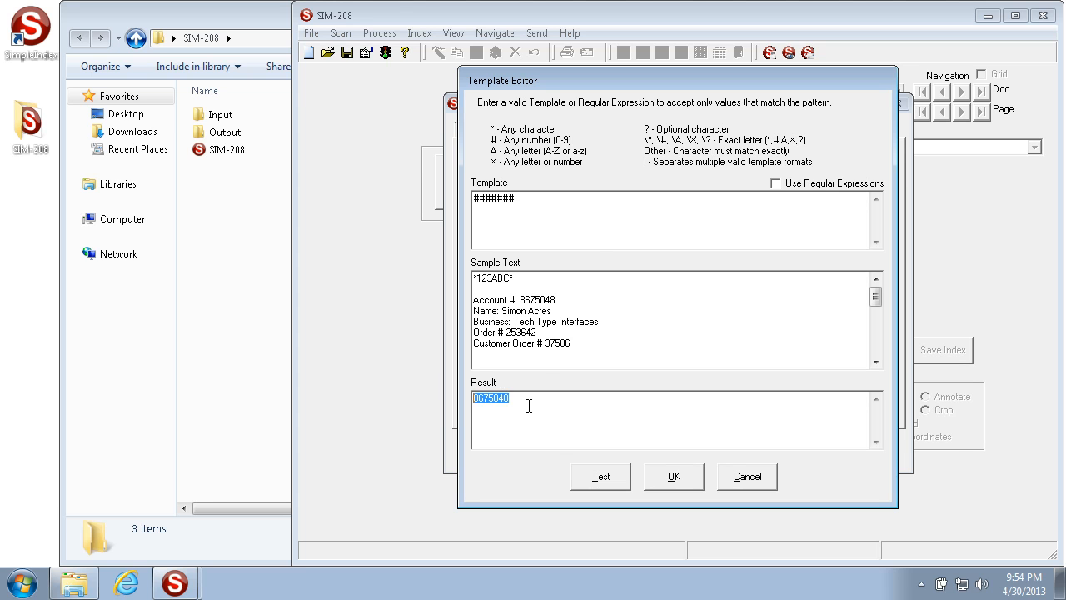
pyautogui.click(567, 207)
pyautogui.write('#')
pyautogui.moveTo(527, 406); pyautogui.dragTo(359, 388)
pyautogui.press('Delete')
pyautogui.click(604, 476)
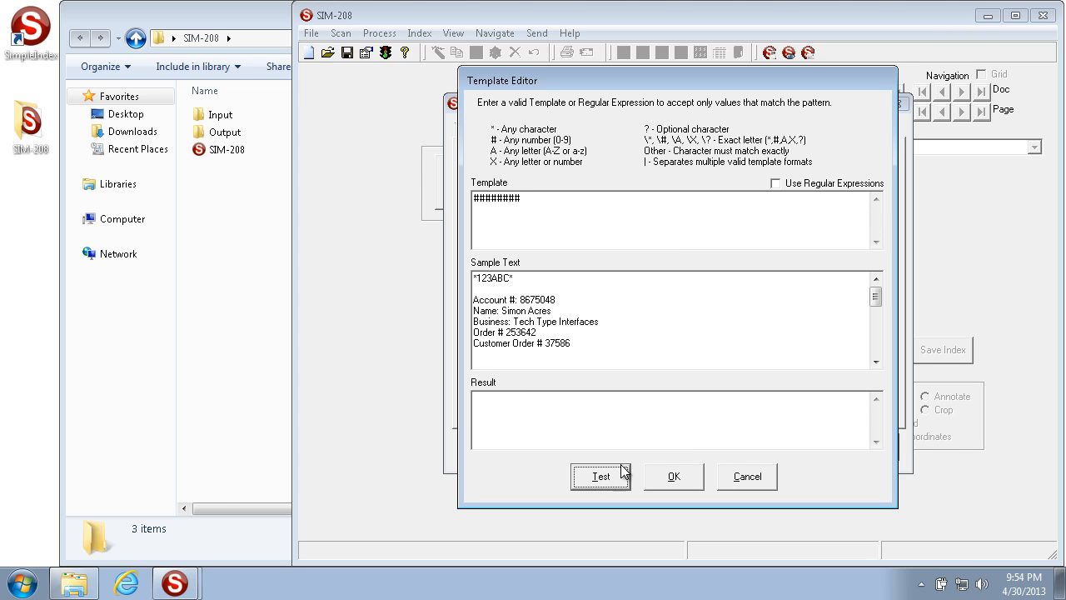
# Append 0 to the sample account number and retest, returning the eight-digit number
pyautogui.moveTo(577, 342); pyautogui.dragTo(382, 281)
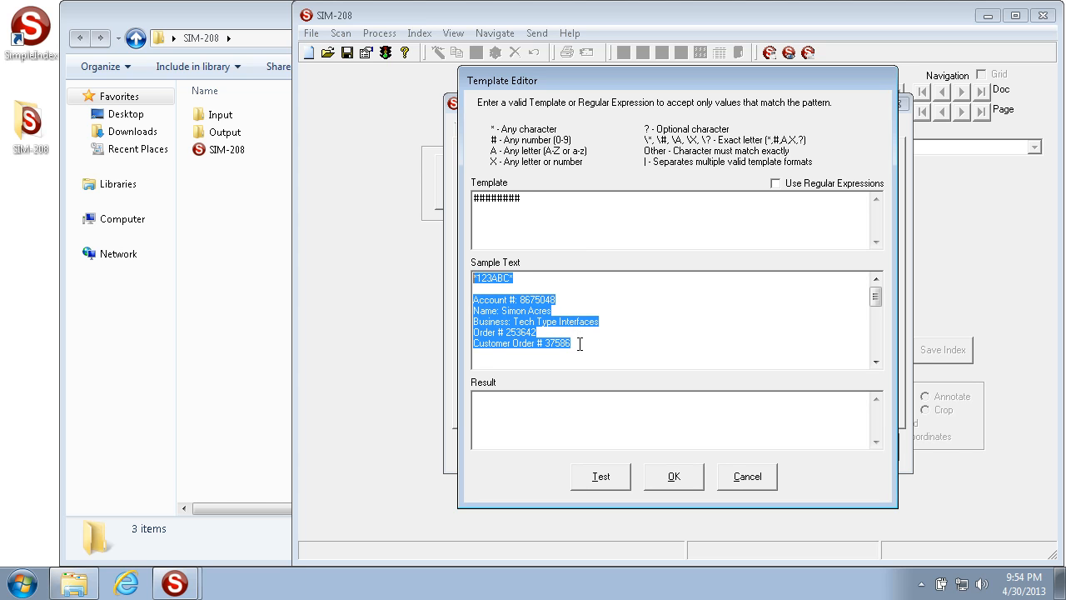
pyautogui.click(575, 302)
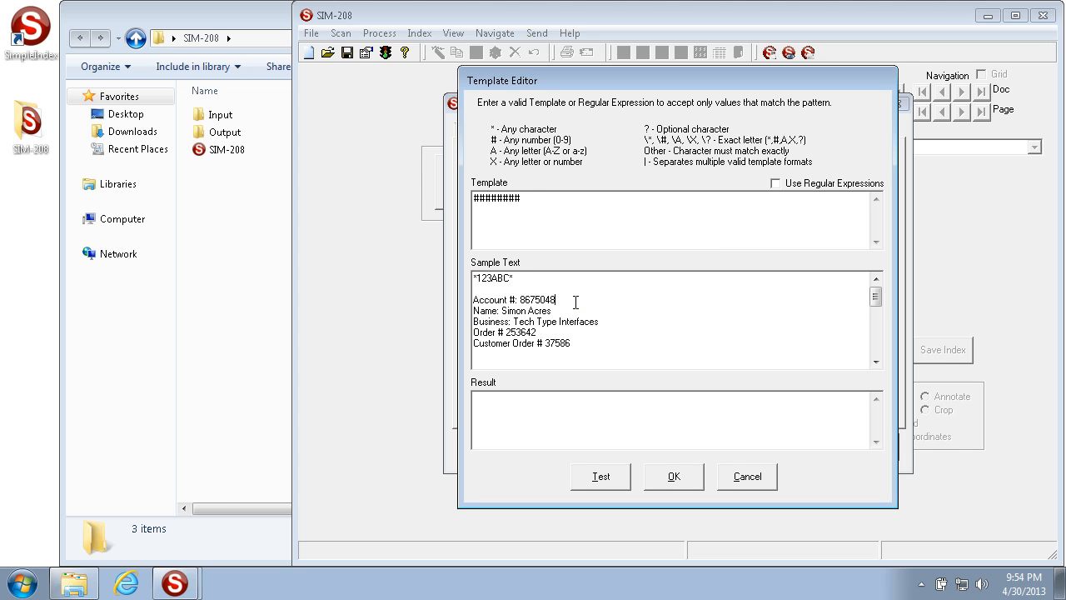
pyautogui.write('0')
pyautogui.click(598, 481)
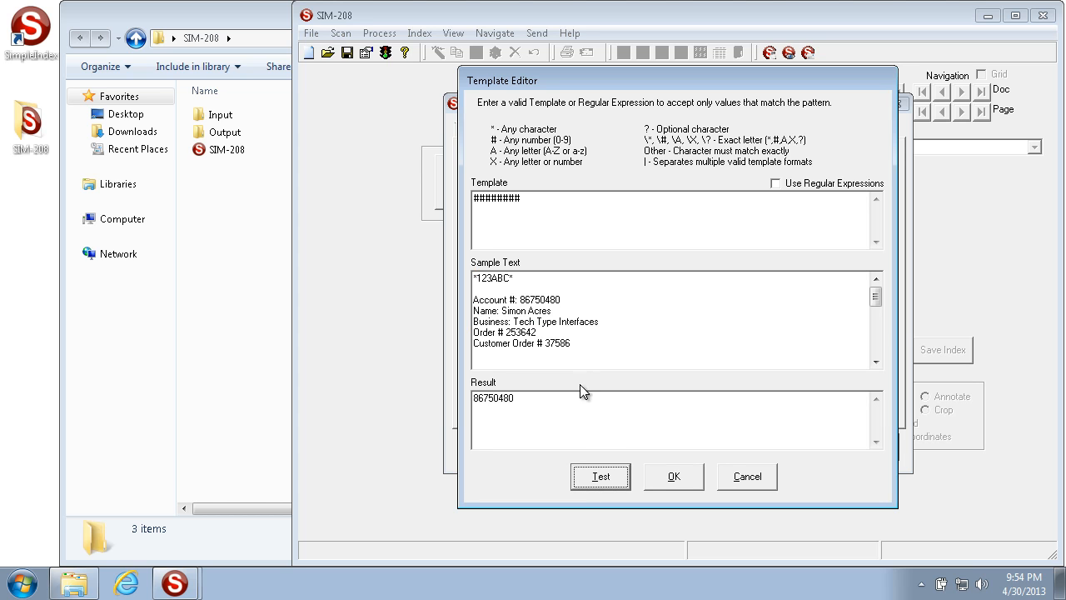
pyautogui.moveTo(564, 408); pyautogui.dragTo(156, 361)
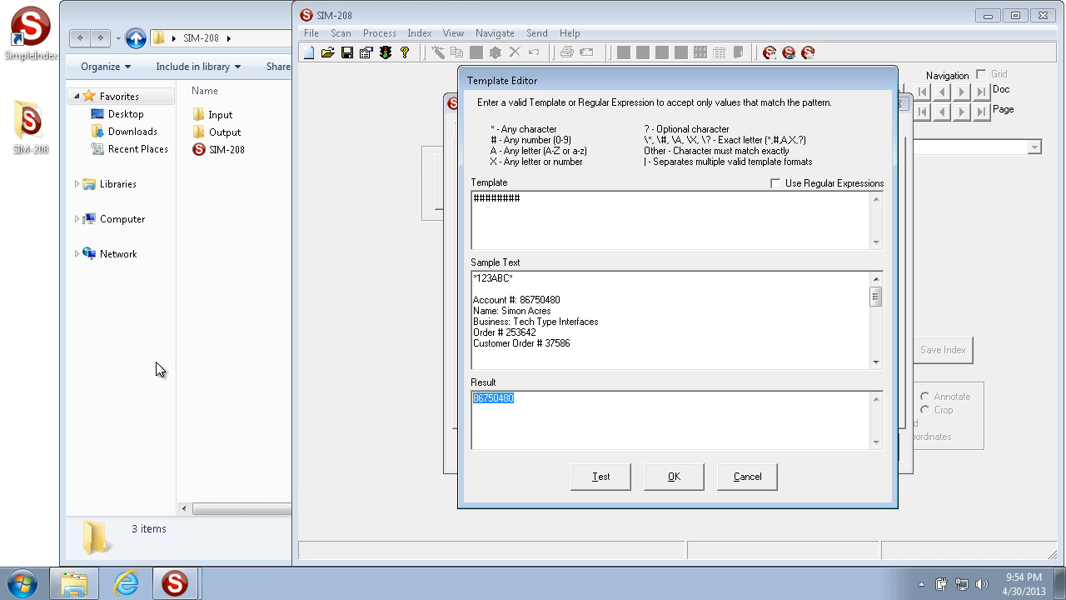
# Change the template to #######|######|#####|#### and test it on the sample account number
pyautogui.press('Delete')
pyautogui.press('BackSpace')
pyautogui.write('|#####')
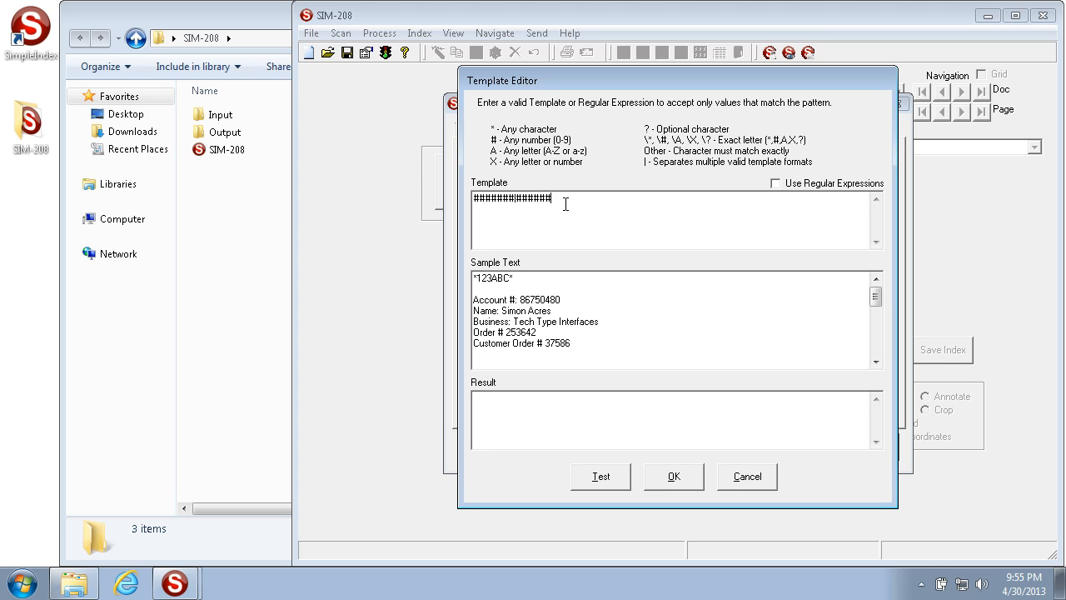
pyautogui.write('#|######|#####|####')
pyautogui.hotkey('ctrl', 'a')
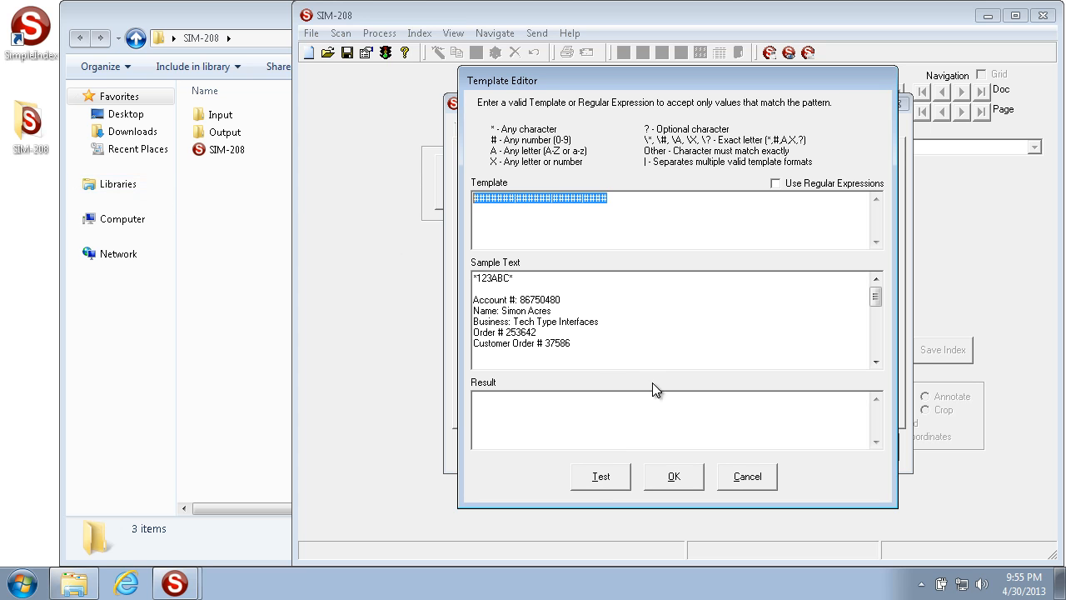
pyautogui.click(599, 479)
pyautogui.moveTo(545, 403); pyautogui.dragTo(405, 377)
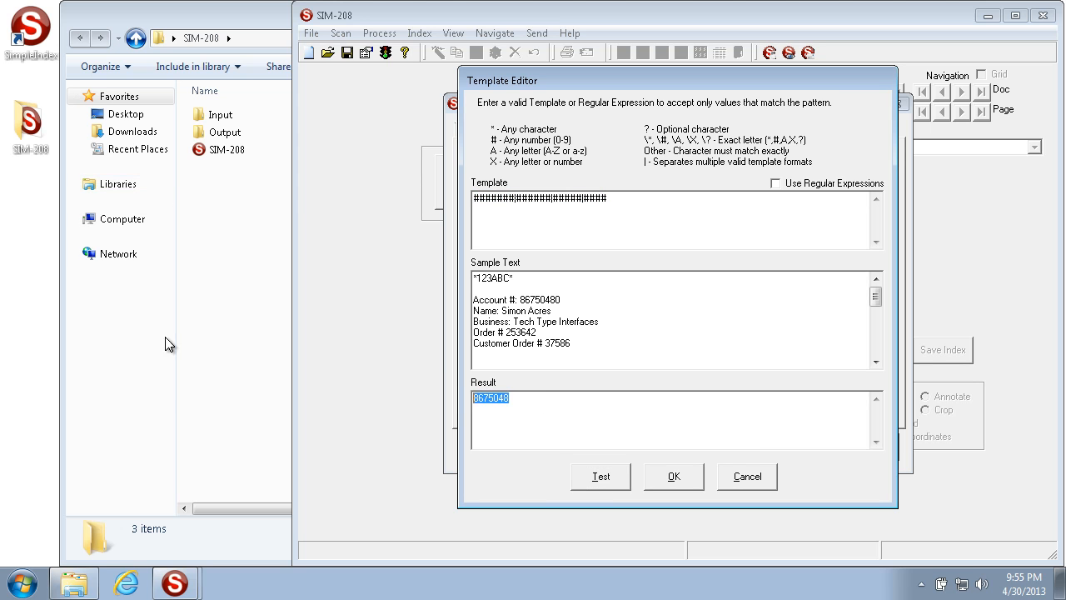
pyautogui.moveTo(520, 300); pyautogui.dragTo(558, 301)
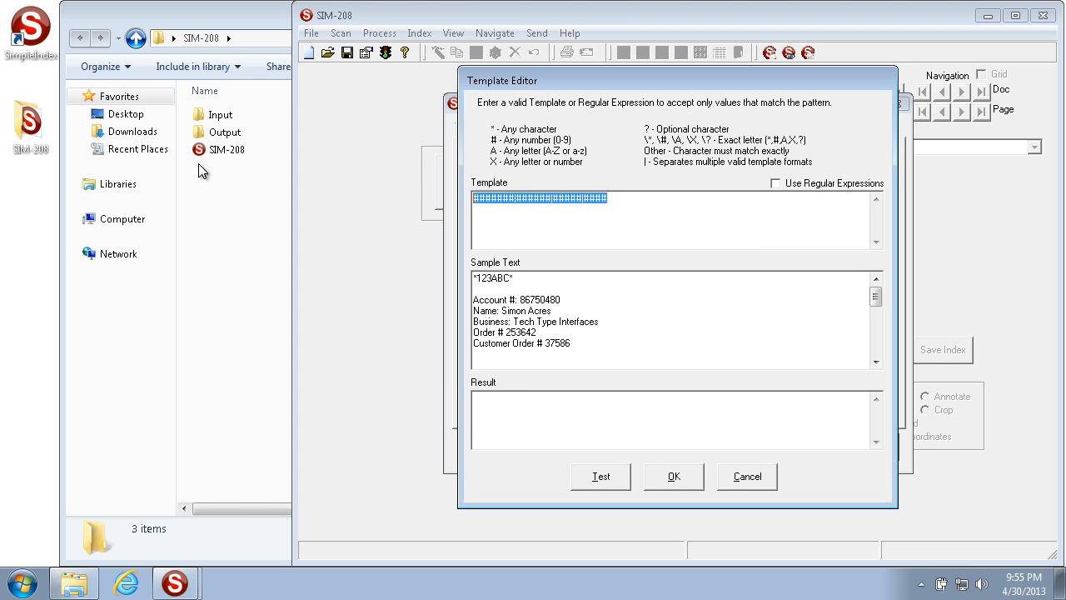
# Enter the template AABD####????|####-### and select it all
pyautogui.write('AA')
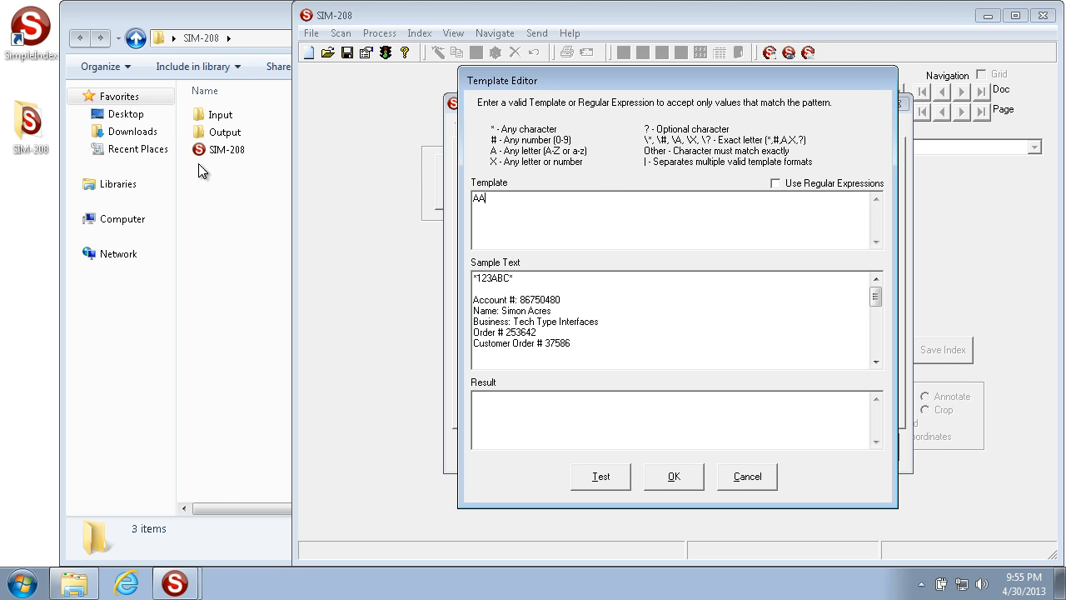
pyautogui.write('BD####????|####-###')
pyautogui.hotkey('ctrl', 'a')
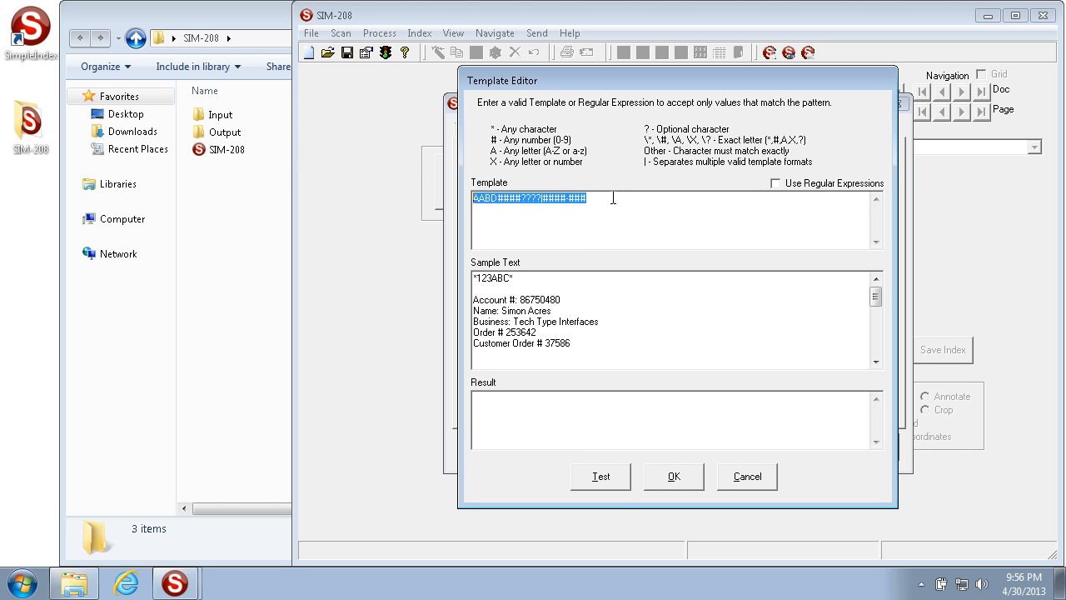
# Accept the editor, clear field 1's template entry, and show its preset template list
pyautogui.click(674, 475)
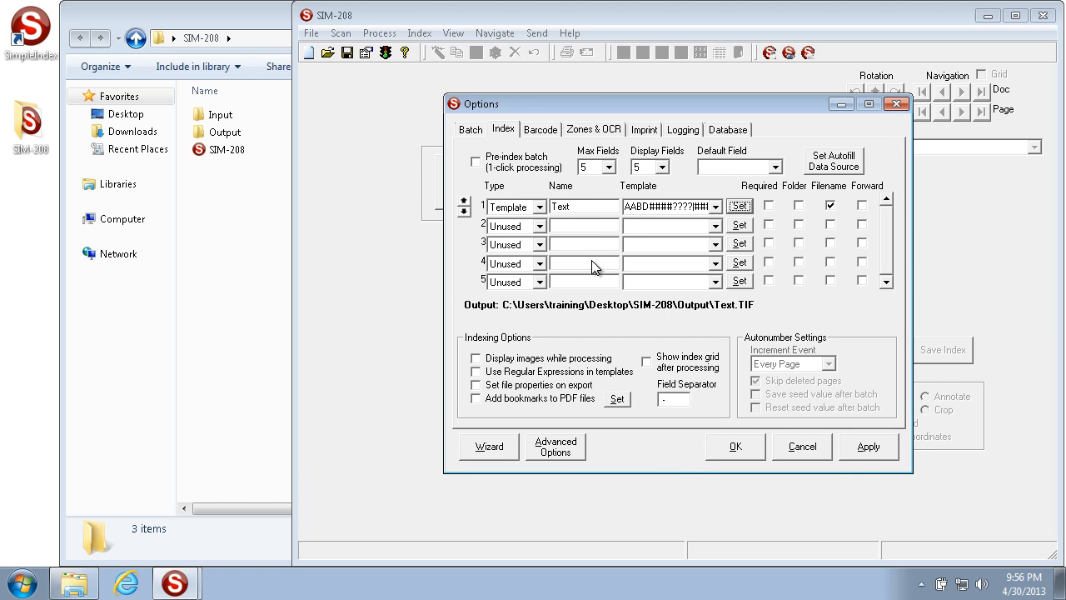
pyautogui.click(629, 207)
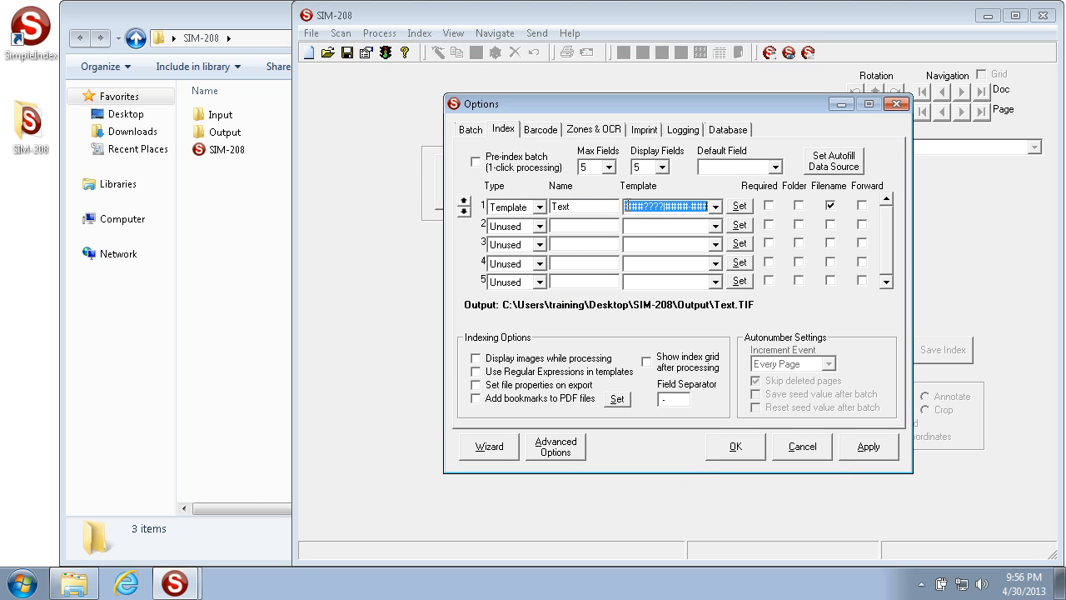
pyautogui.press('Delete')
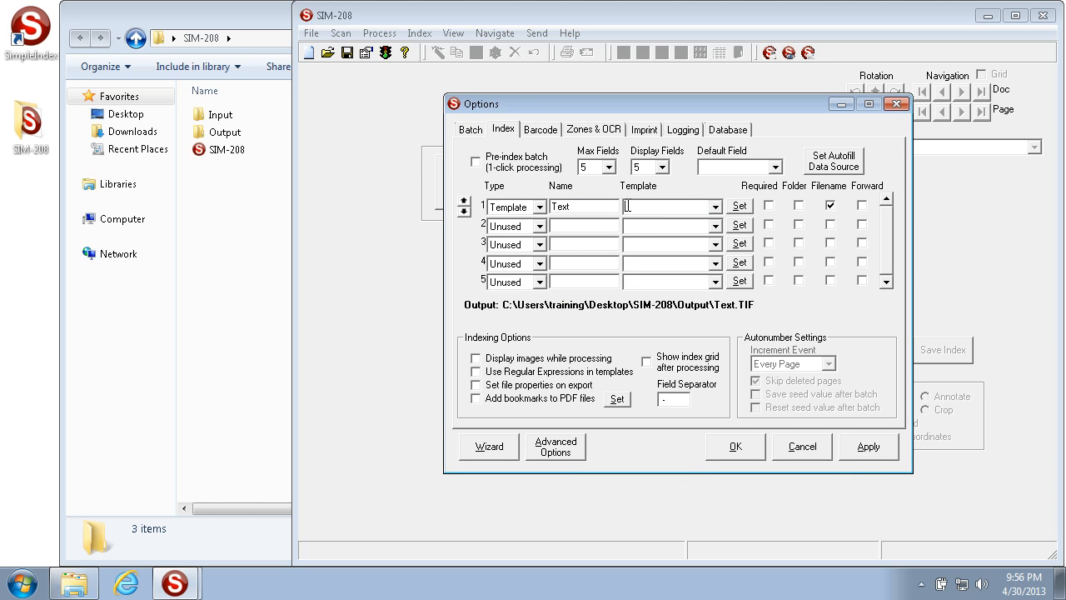
pyautogui.click(715, 207)
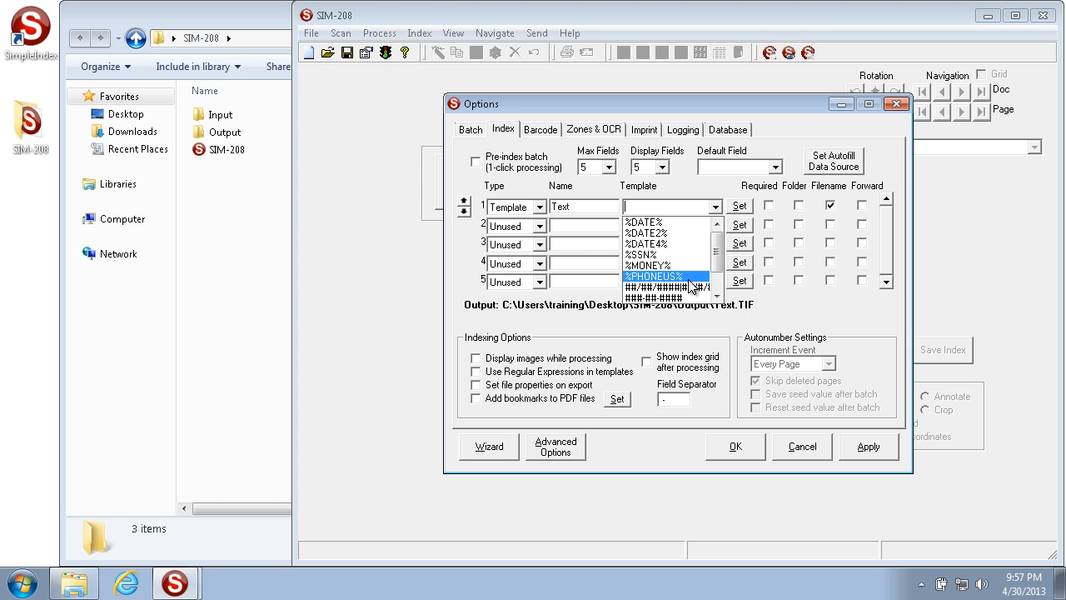
# Give field 1 the template ####### and rename it 'Number (#######)'
pyautogui.click(683, 208)
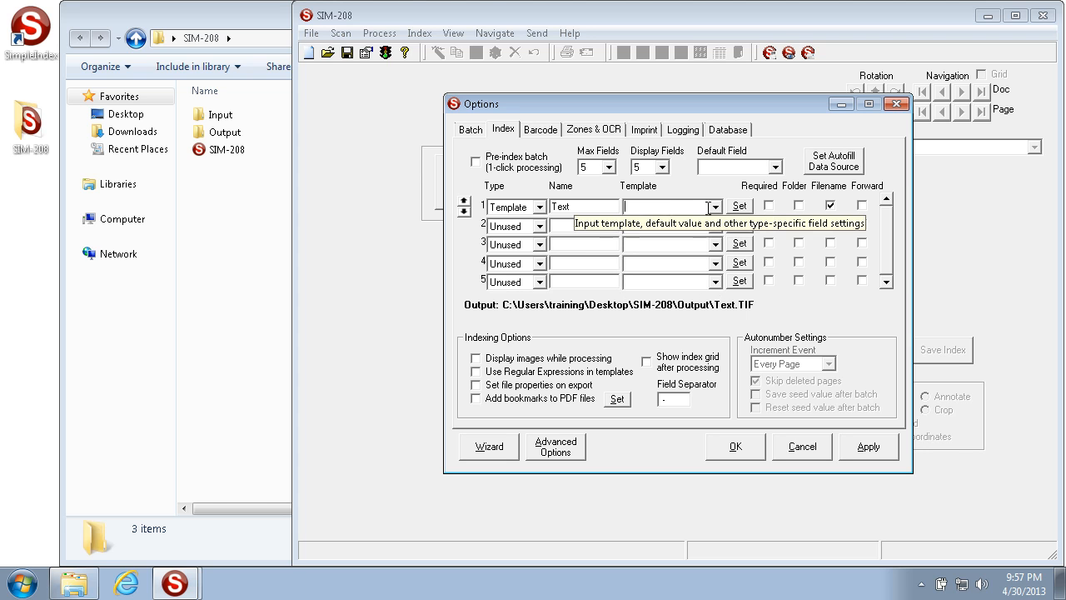
pyautogui.write('#######')
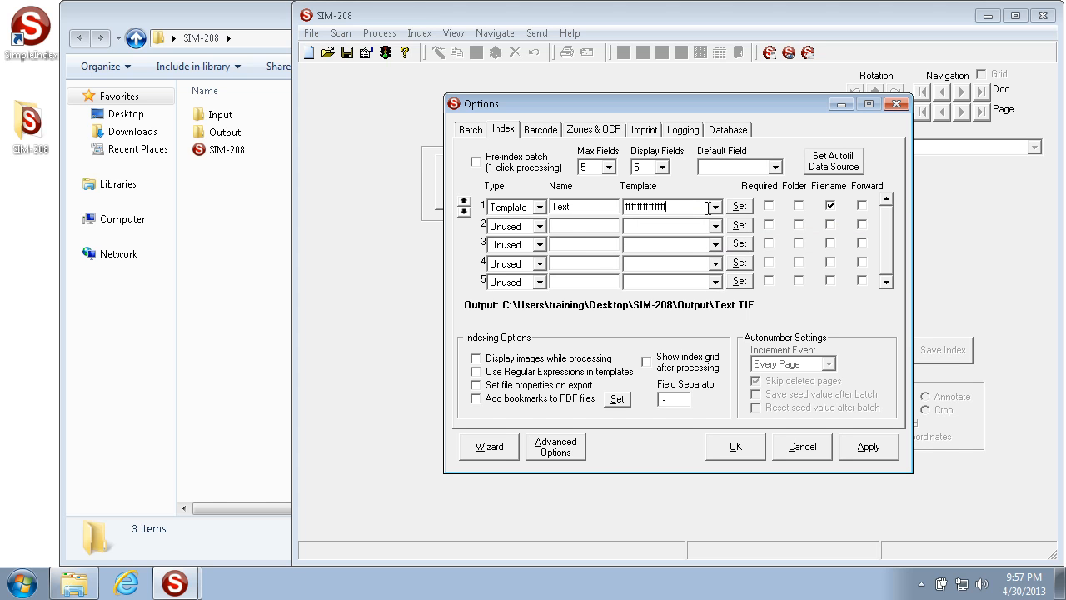
pyautogui.hotkey('shift', 'Tab')
pyautogui.write('Number')
pyautogui.press('Tab')
pyautogui.hotkey('ctrl', 'c')
pyautogui.click(607, 206)
pyautogui.hotkey('ctrl', 'v')
pyautogui.write(')')
pyautogui.click(608, 227)
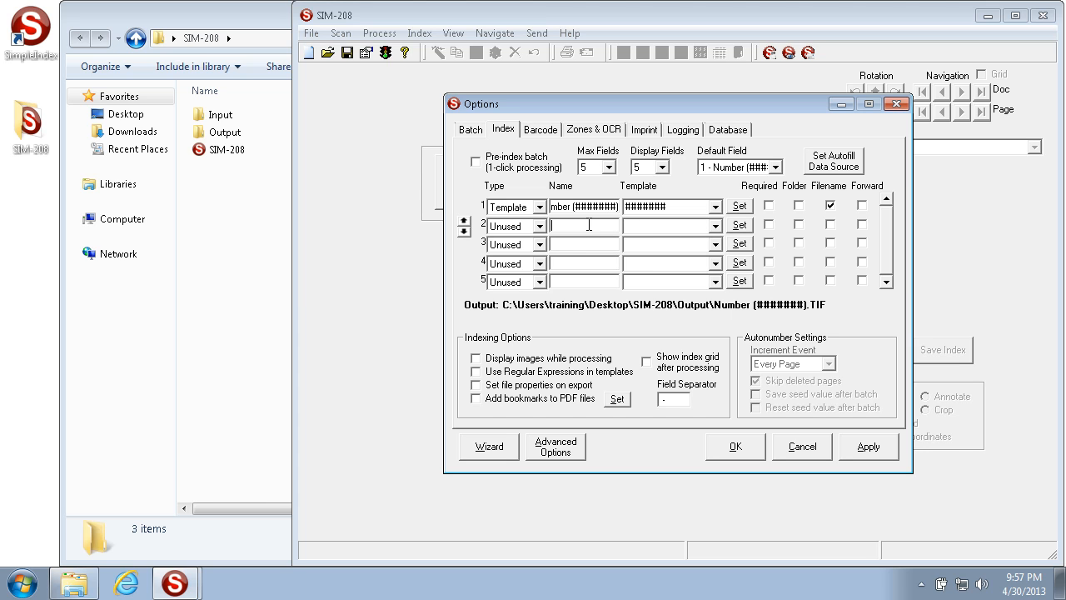
# Name field 2 'Date (%DATE%)', make it a Template field, and choose the %DATE% preset
pyautogui.write('Date (%DATE%)')
pyautogui.click(715, 226)
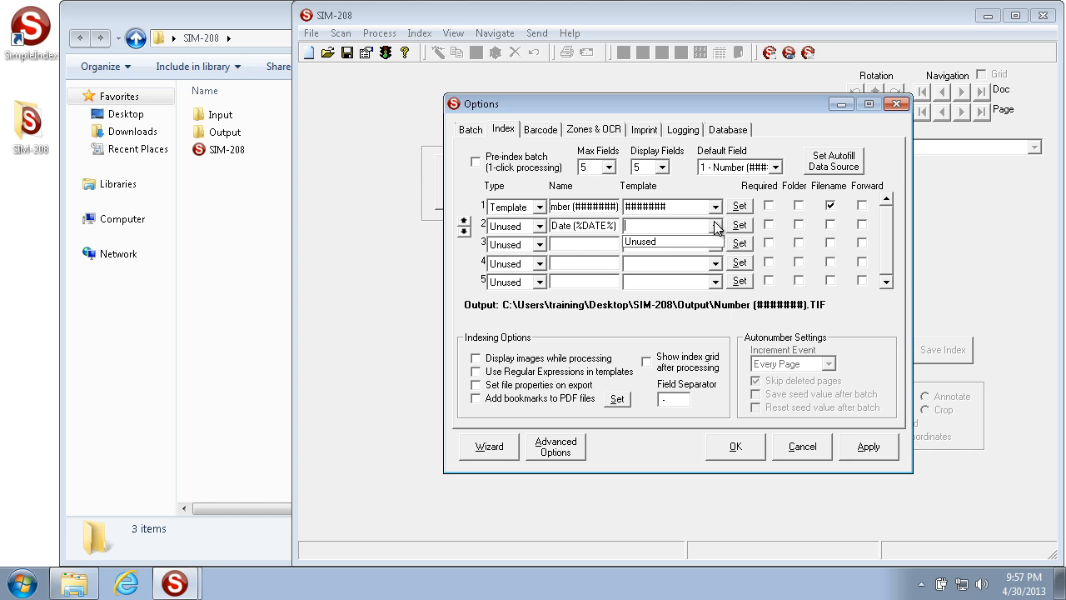
pyautogui.click(716, 227)
pyautogui.click(497, 226)
pyautogui.scroll(1, 511, 281)
pyautogui.scroll(-3, 513, 287)
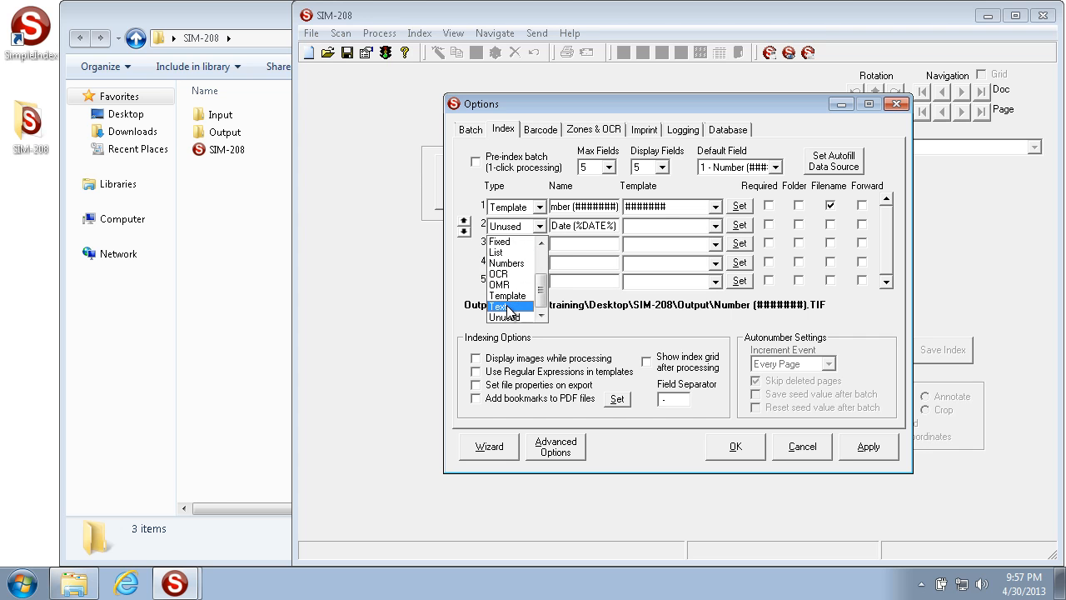
pyautogui.click(516, 297)
pyautogui.click(666, 227)
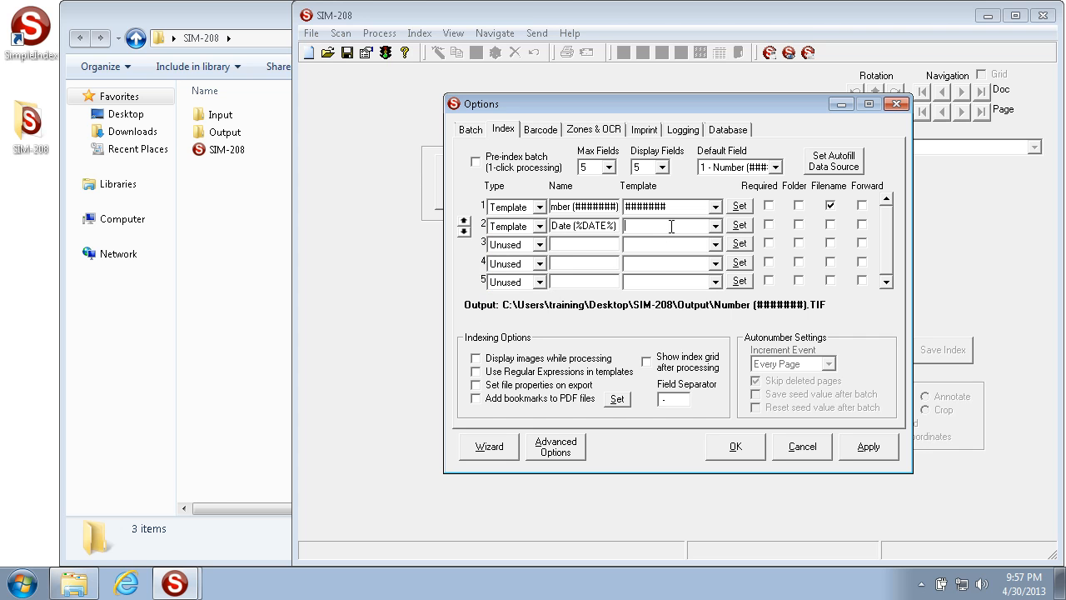
pyautogui.click(714, 225)
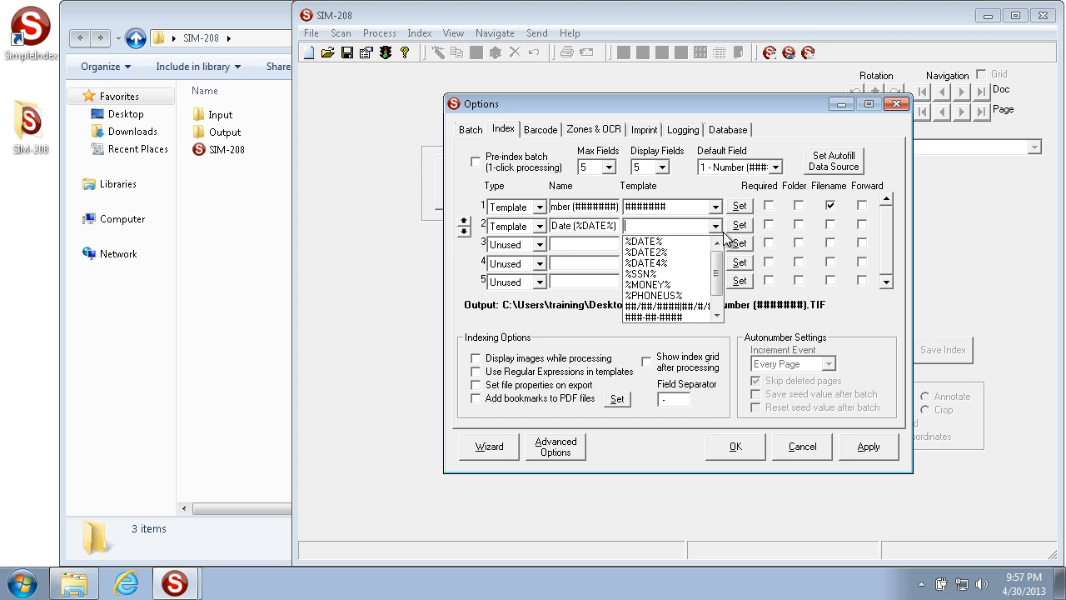
pyautogui.click(691, 242)
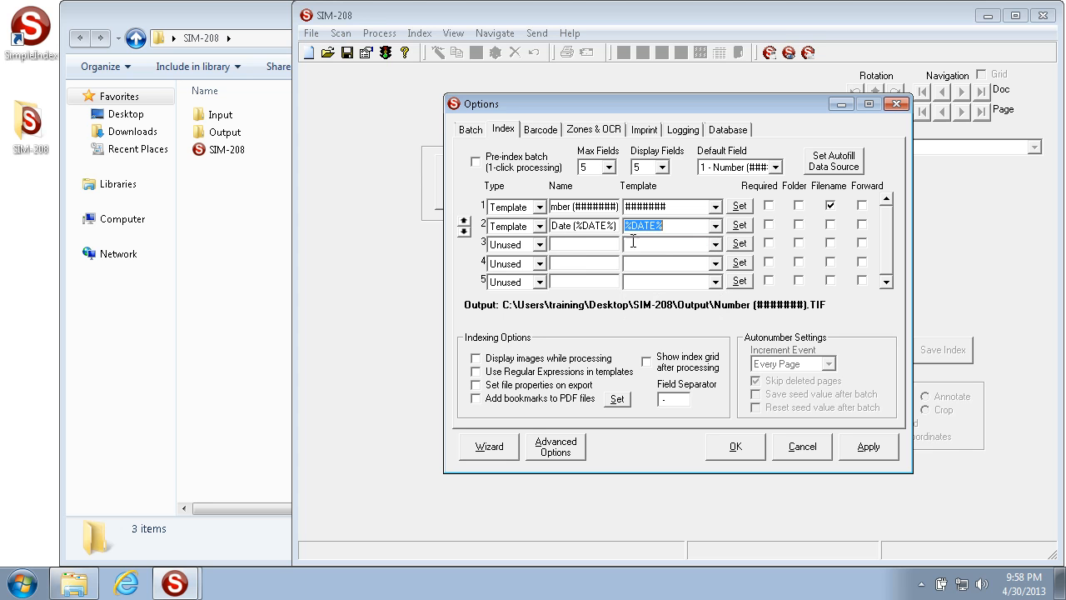
pyautogui.click(539, 244)
# Name field 3 'Number (4-7)', make it a Template field with template #######|######|#####|####
pyautogui.click(523, 282)
pyautogui.click(594, 243)
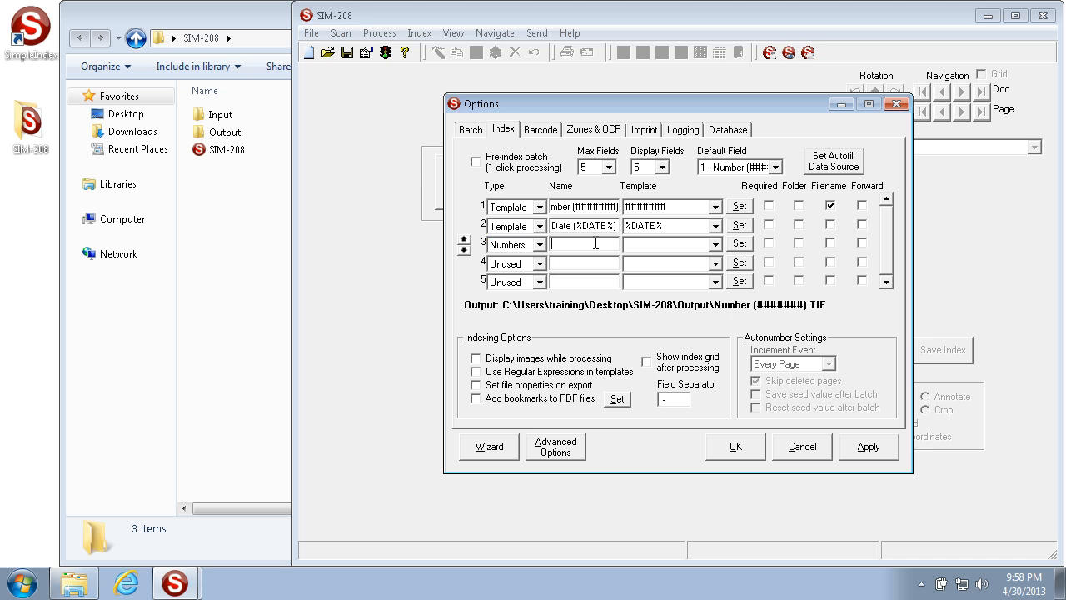
pyautogui.write('Number (4-7)')
pyautogui.click(739, 243)
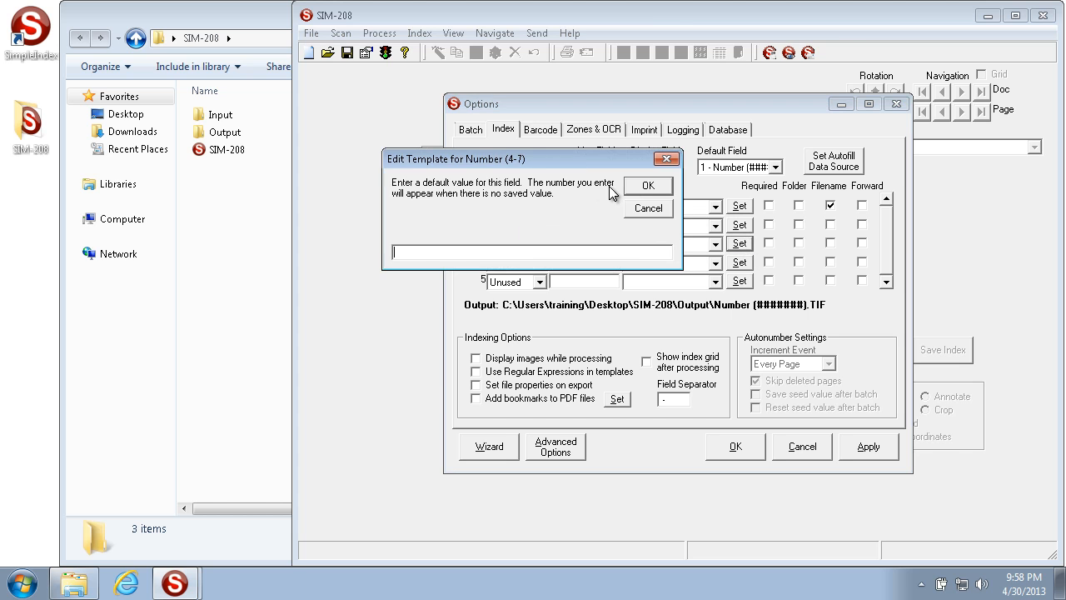
pyautogui.click(648, 208)
pyautogui.click(538, 244)
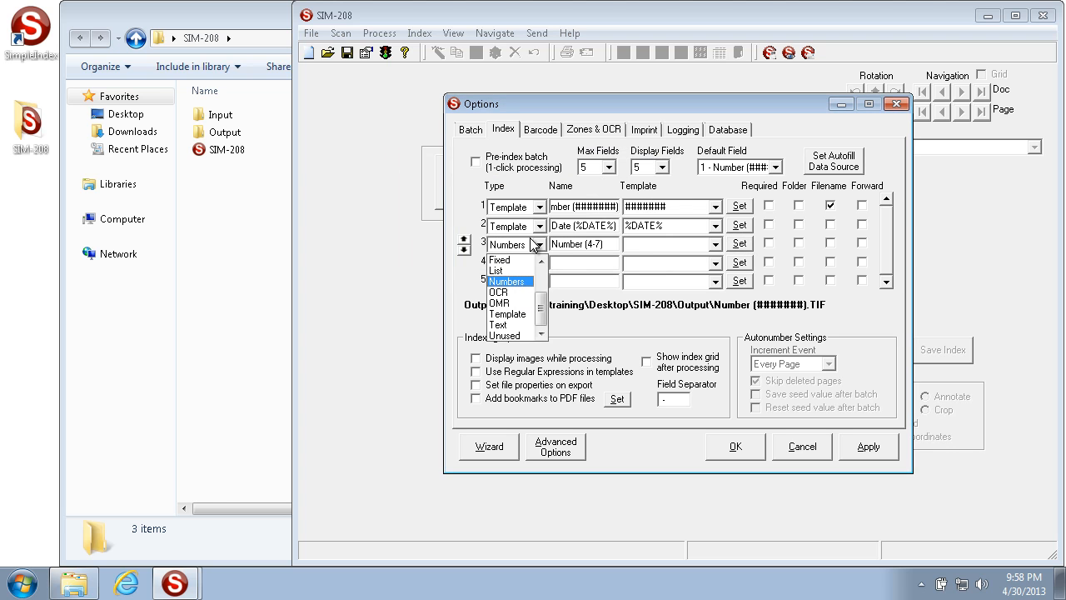
pyautogui.click(516, 314)
pyautogui.click(740, 244)
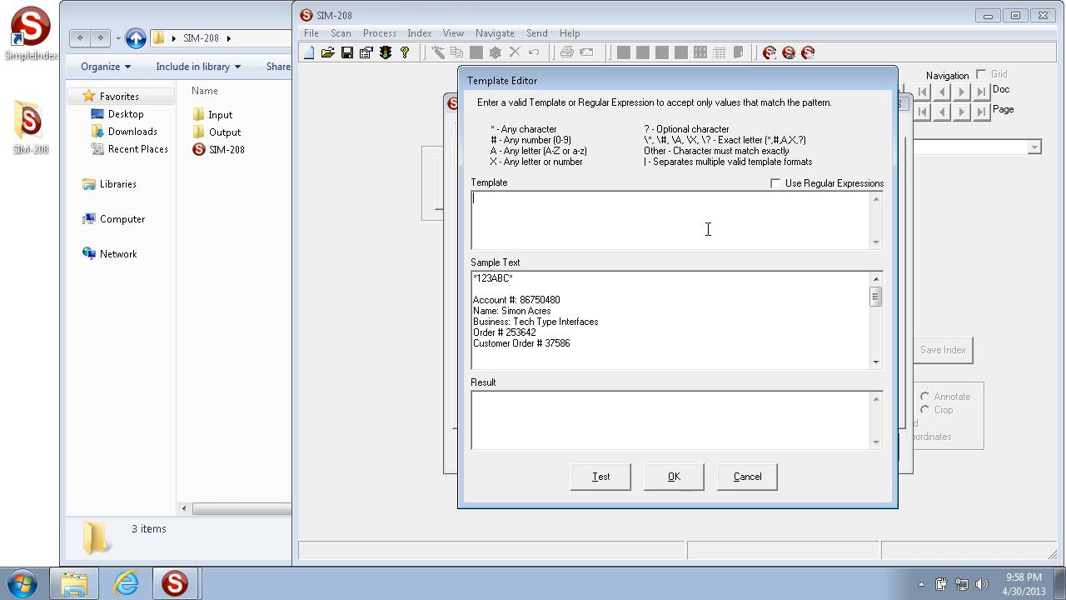
pyautogui.write('########|######|#####|####')
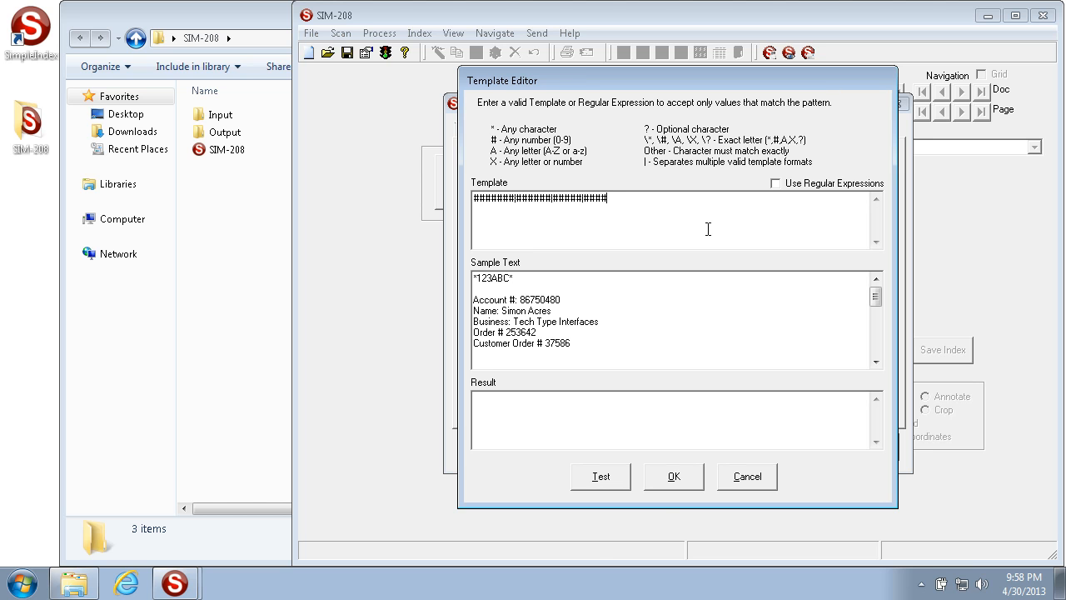
pyautogui.click(680, 485)
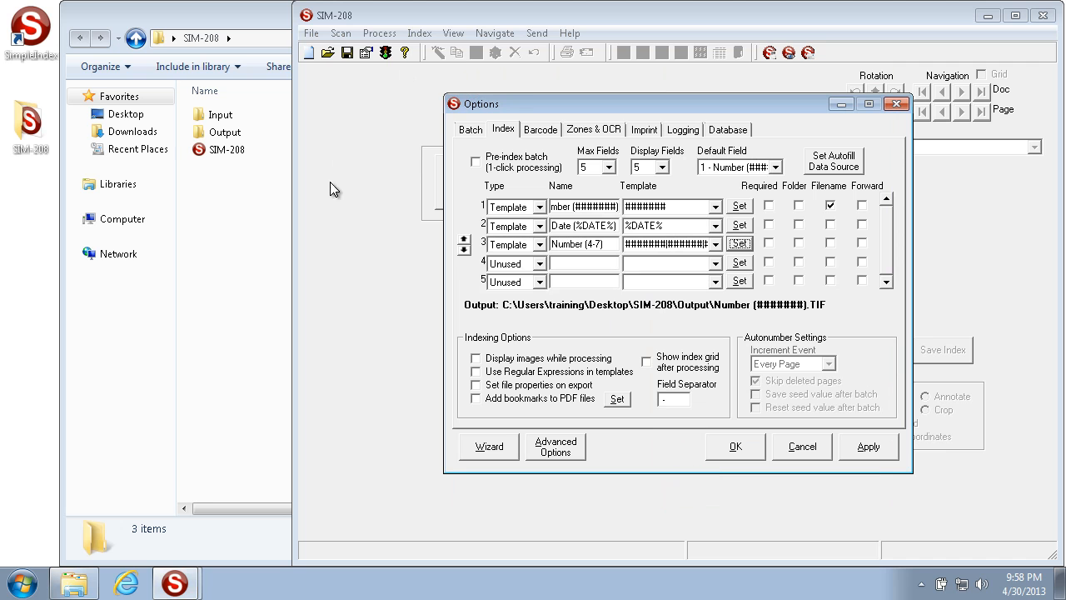
# Make field 4 an optional Template field named 'ABC or 123' with template \ABC|123
pyautogui.click(539, 263)
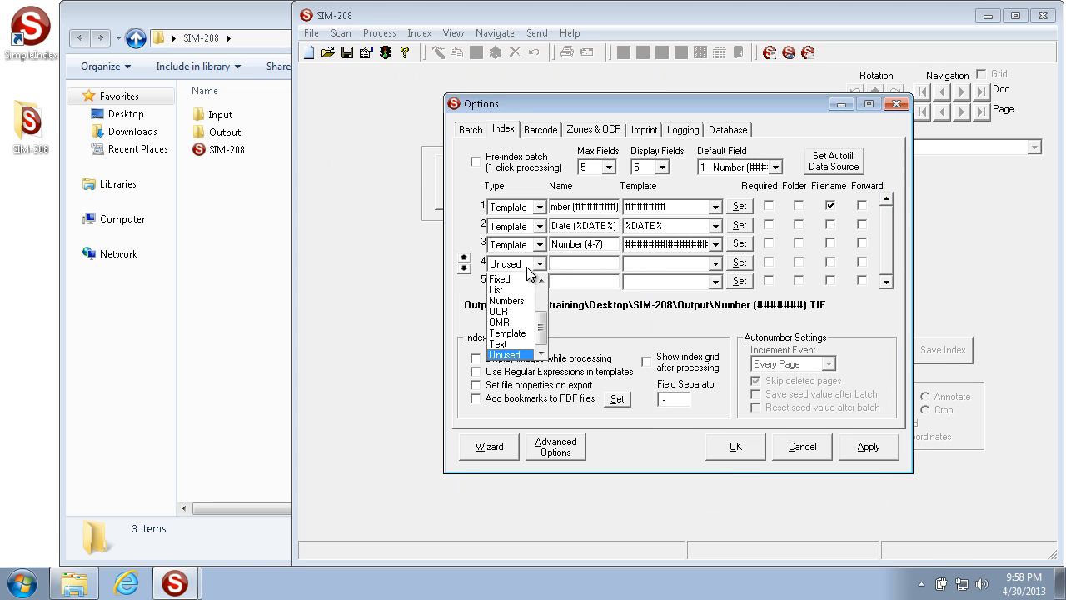
pyautogui.click(508, 333)
pyautogui.click(580, 264)
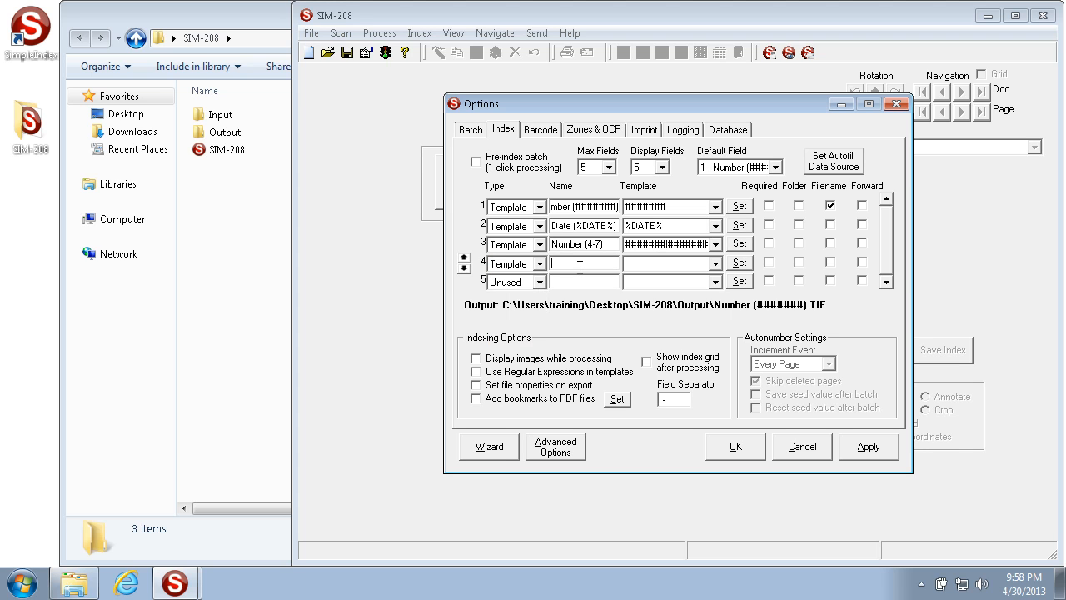
pyautogui.write('AB')
pyautogui.write('C of')
pyautogui.write(' 123')
pyautogui.click(639, 264)
pyautogui.write('\\ABC|123')
pyautogui.moveTo(695, 261); pyautogui.dragTo(485, 232)
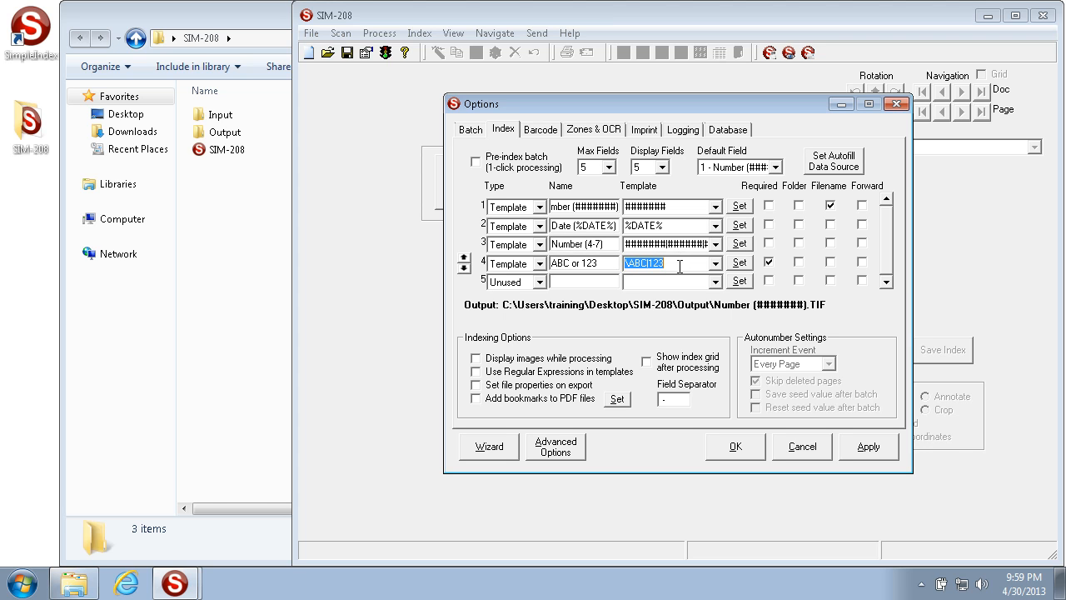
pyautogui.click(767, 263)
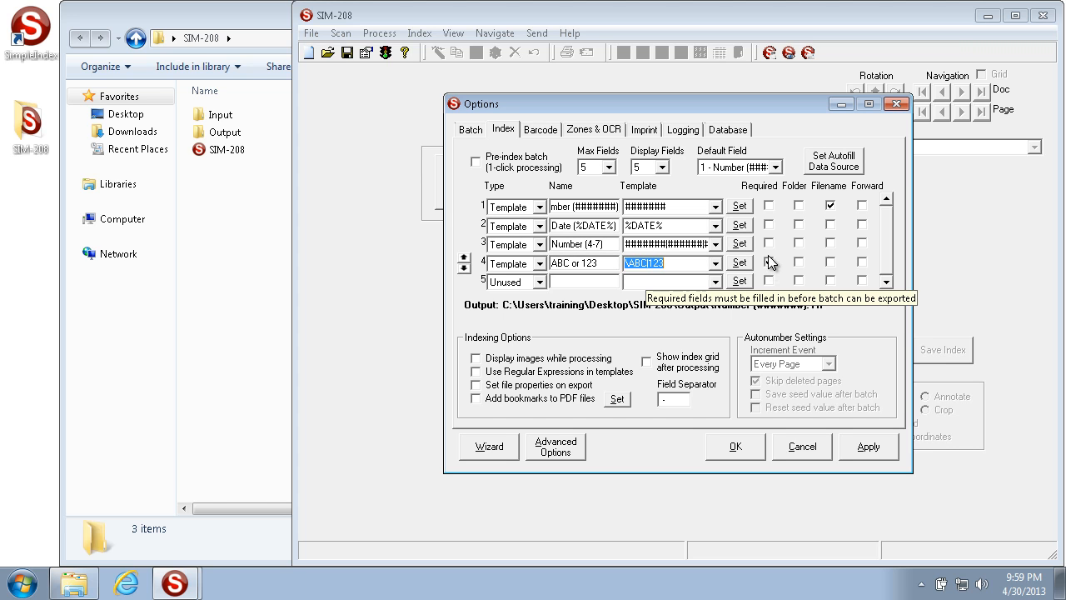
pyautogui.click(768, 262)
# Apply the options, save the job configuration as SIM-208, and load the sample documents
pyautogui.click(866, 446)
pyautogui.click(736, 447)
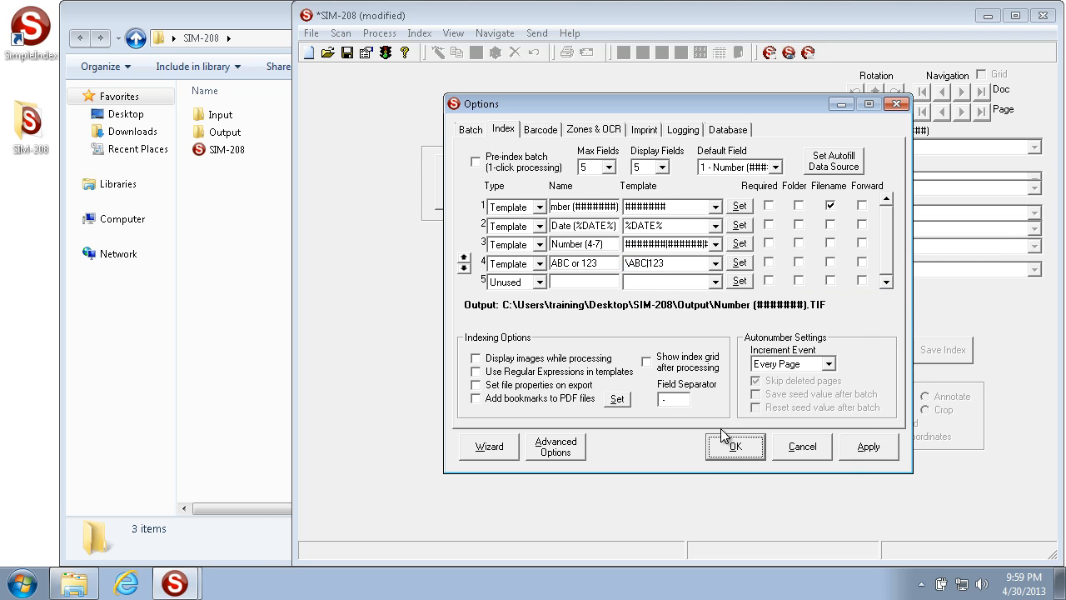
pyautogui.click(348, 53)
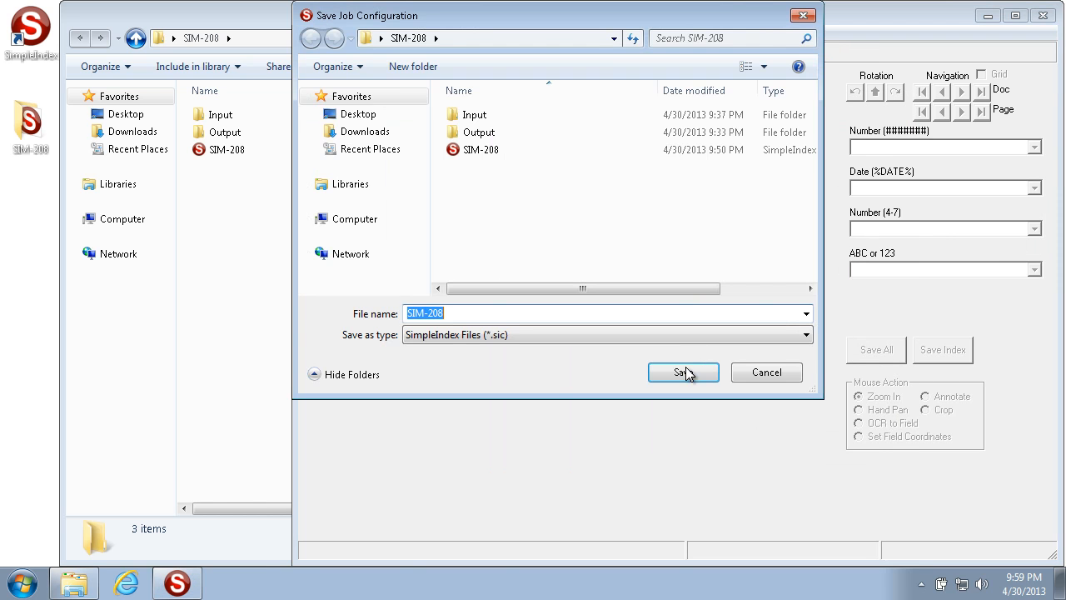
pyautogui.click(685, 364)
pyautogui.click(596, 208)
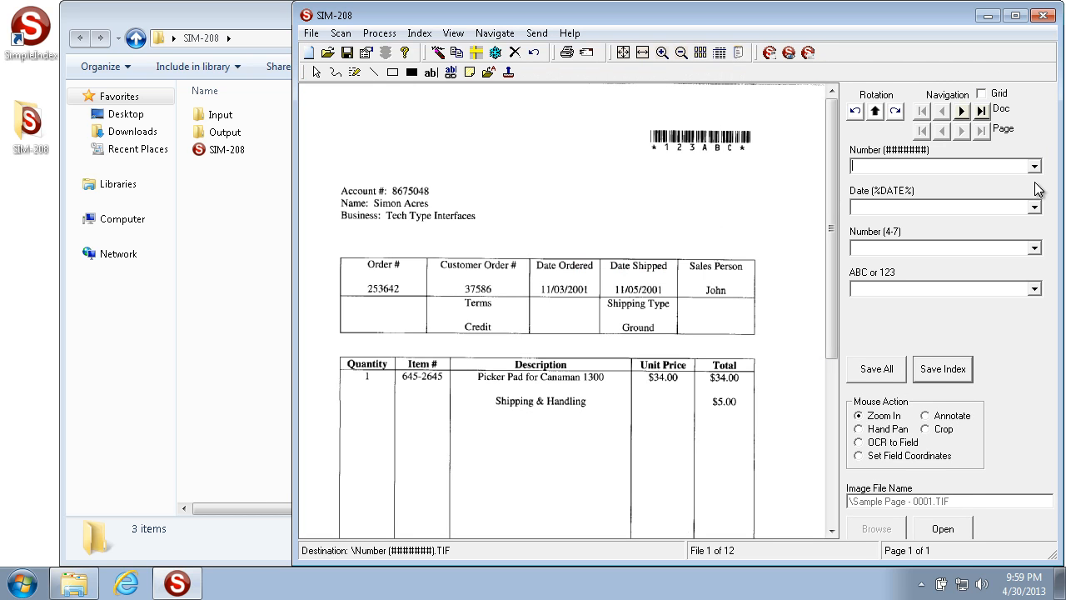
# Test the Number field with 64627842, 462 and aaaaaaa, settling on the valid 1234567
pyautogui.write('6462784')
pyautogui.write('2')
pyautogui.press('BackSpace')
pyautogui.press('BackSpace')
pyautogui.write('462')
pyautogui.press('BackSpace')
pyautogui.press('BackSpace')
pyautogui.write('aaaaaaa')
pyautogui.press('BackSpace')
pyautogui.press('BackSpace')
pyautogui.press('BackSpace')
pyautogui.press('BackSpace')
pyautogui.press('BackSpace')
pyautogui.press('BackSpace')
pyautogui.press('BackSpace')
pyautogui.write('1234567')
# Try 2-5-12 and 2/15/2012 in the Date field, then enter January, 15 1985
pyautogui.click(983, 209)
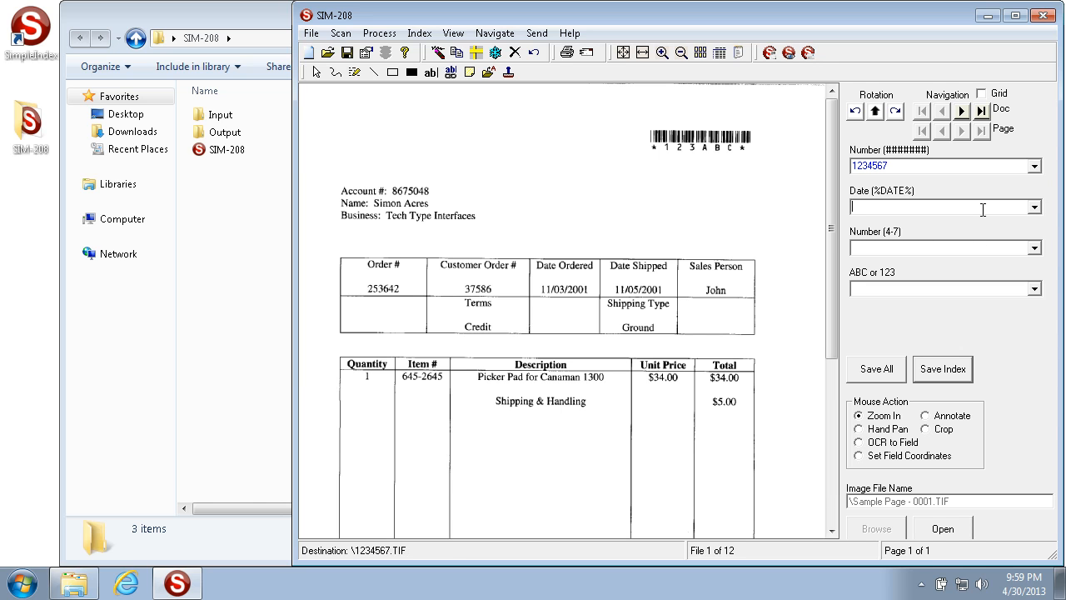
pyautogui.write('January, 15 1985')
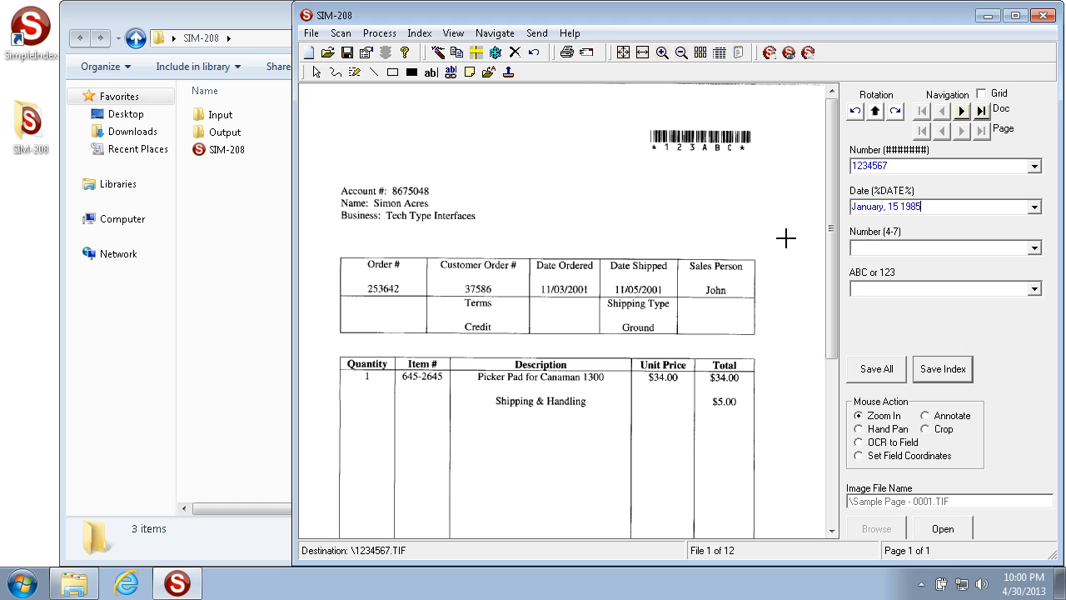
pyautogui.moveTo(950, 206); pyautogui.dragTo(631, 194)
pyautogui.moveTo(939, 211); pyautogui.dragTo(564, 169)
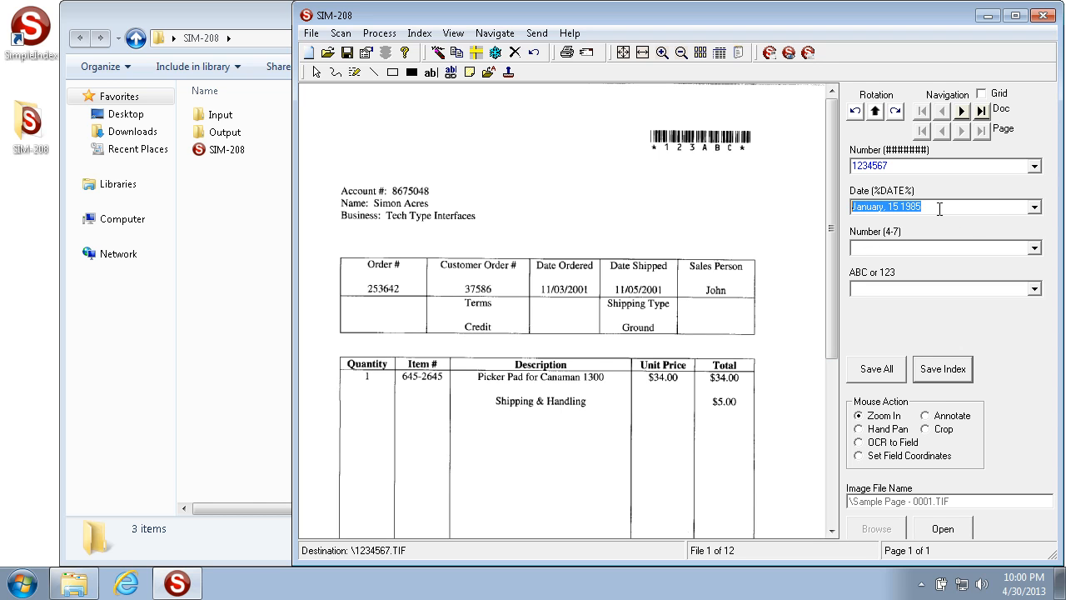
pyautogui.moveTo(939, 209); pyautogui.dragTo(503, 164)
pyautogui.click(947, 207)
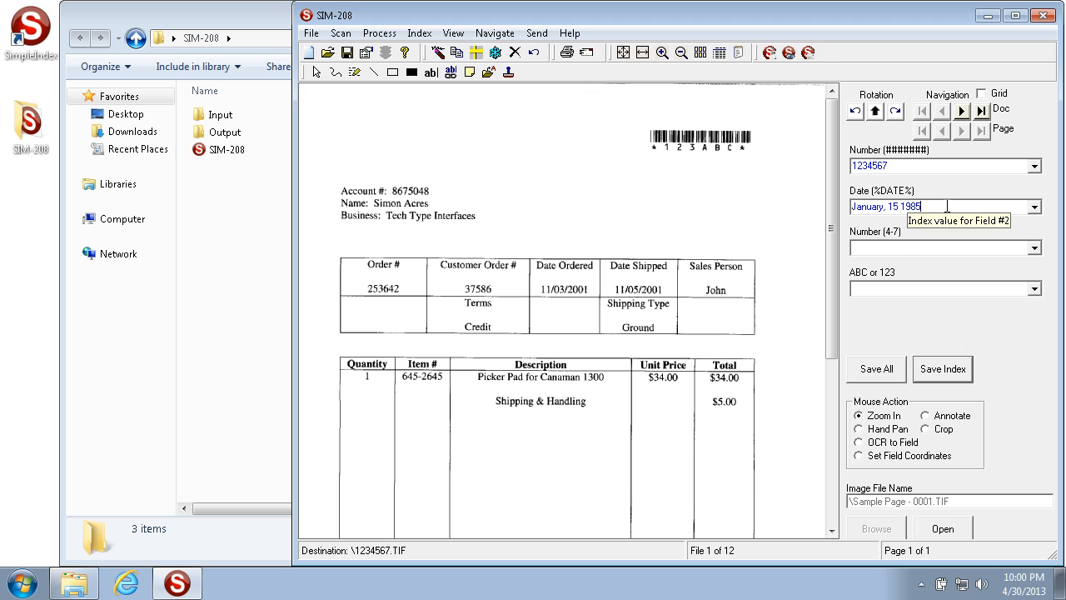
# Enter 1234567 in the Number (4-7) field, trimming the extra eighth digit
pyautogui.click(899, 248)
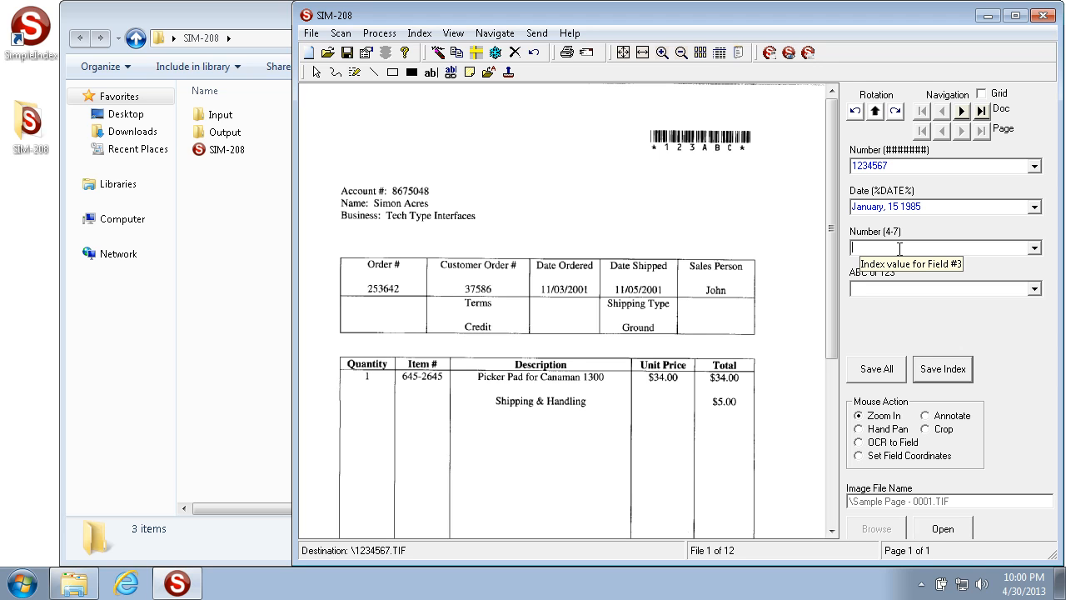
pyautogui.write('123')
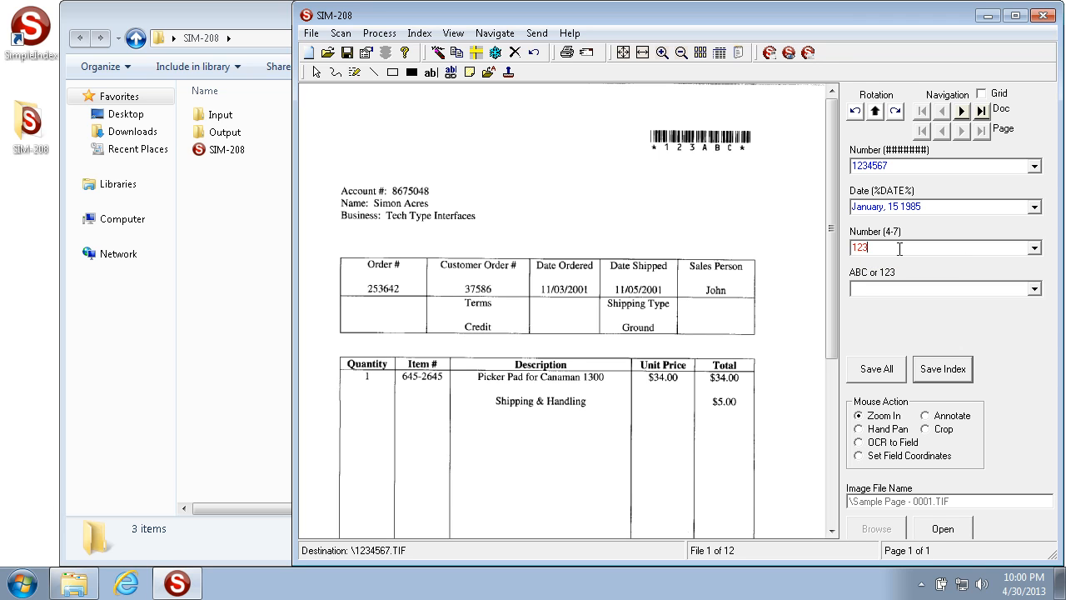
pyautogui.write('4567')
pyautogui.write('4')
pyautogui.press('BackSpace')
# Try 1234 and frd in ABC or 123 and confirm Save Index rejects frd
pyautogui.press('BackSpace')
pyautogui.write('1234')
pyautogui.press('BackSpace')
pyautogui.press('BackSpace')
pyautogui.press('BackSpace')
pyautogui.press('BackSpace')
pyautogui.write('frd')
pyautogui.click(942, 369)
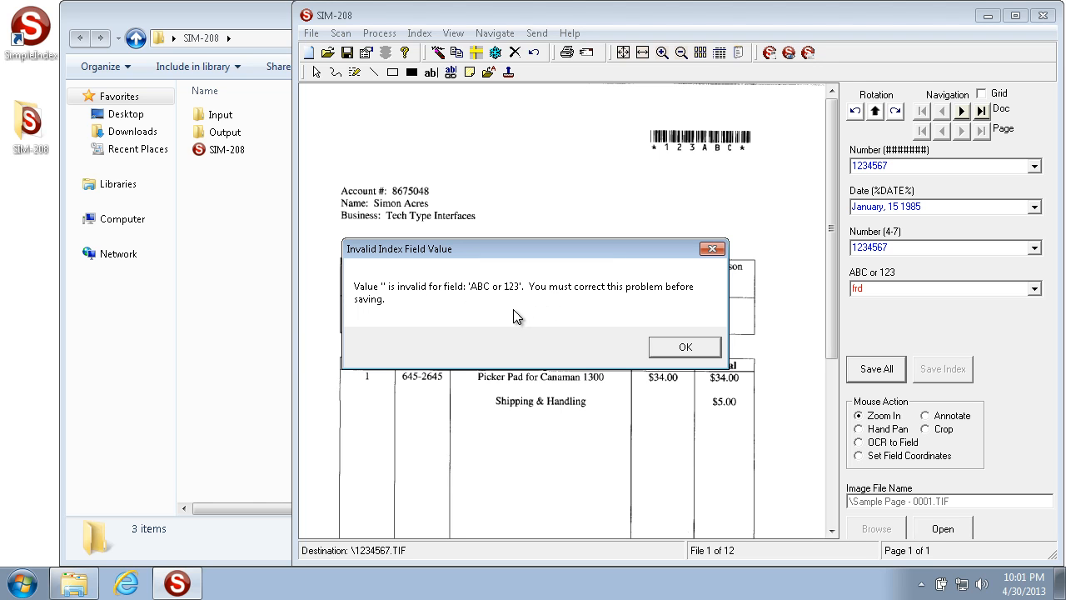
pyautogui.click(685, 347)
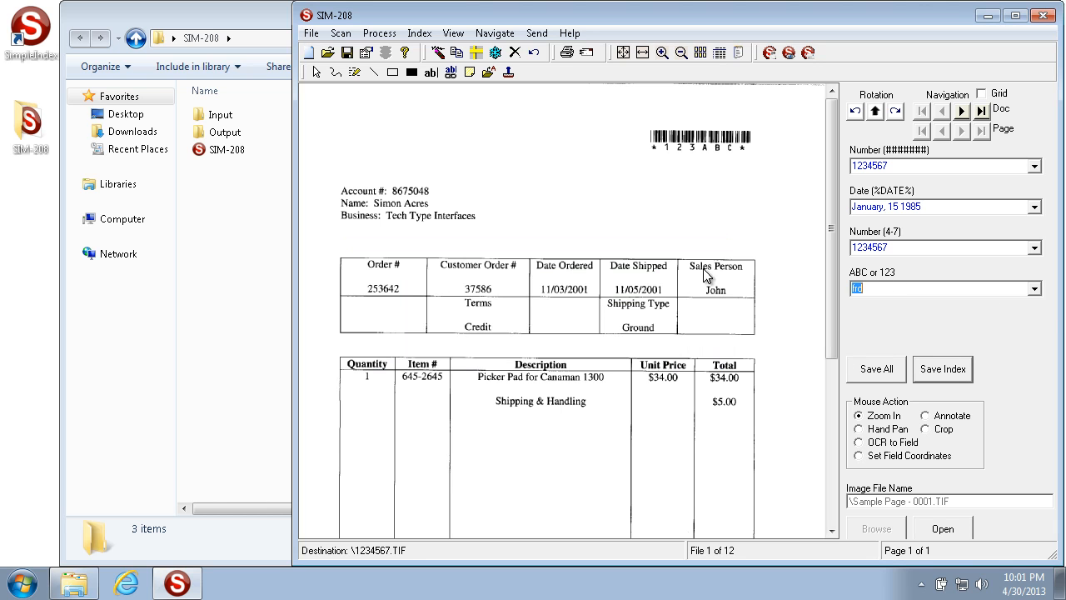
# Open the Options Index tab and switch on Use Regular Expressions in templates
pyautogui.click(366, 53)
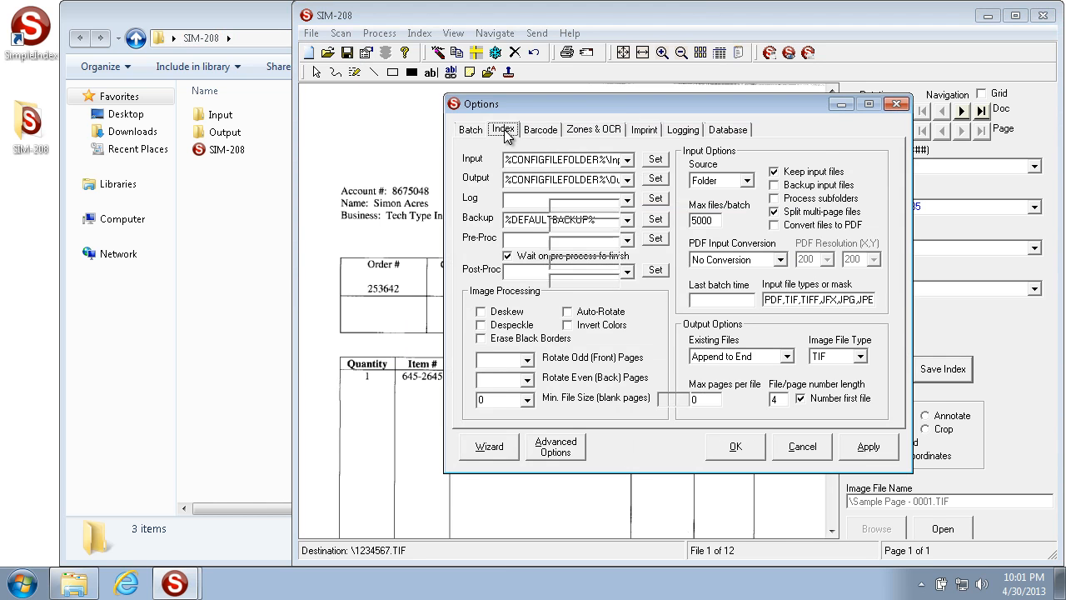
pyautogui.click(503, 129)
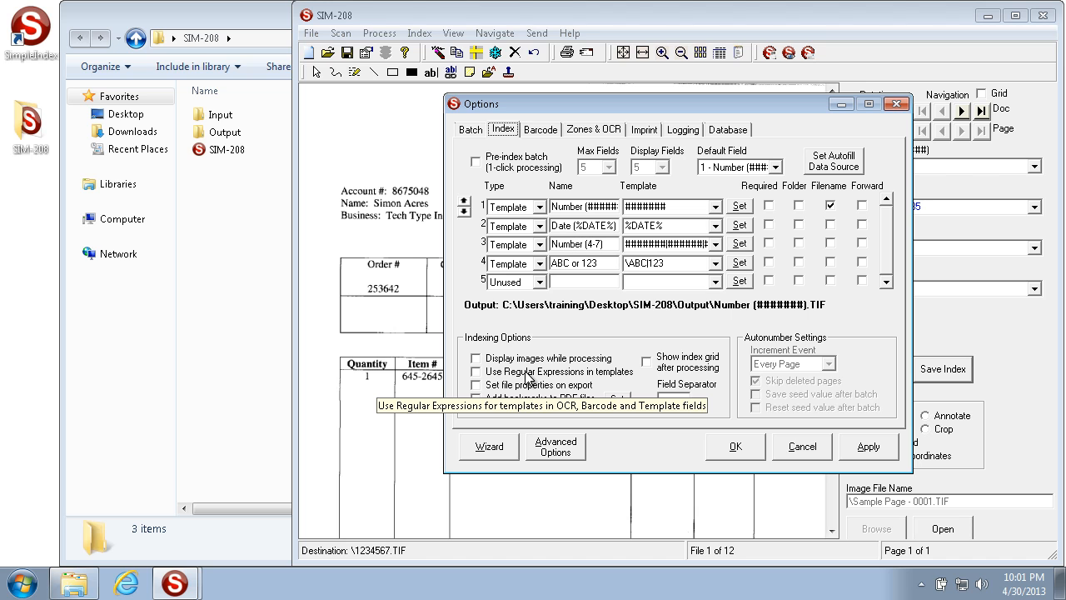
pyautogui.click(476, 375)
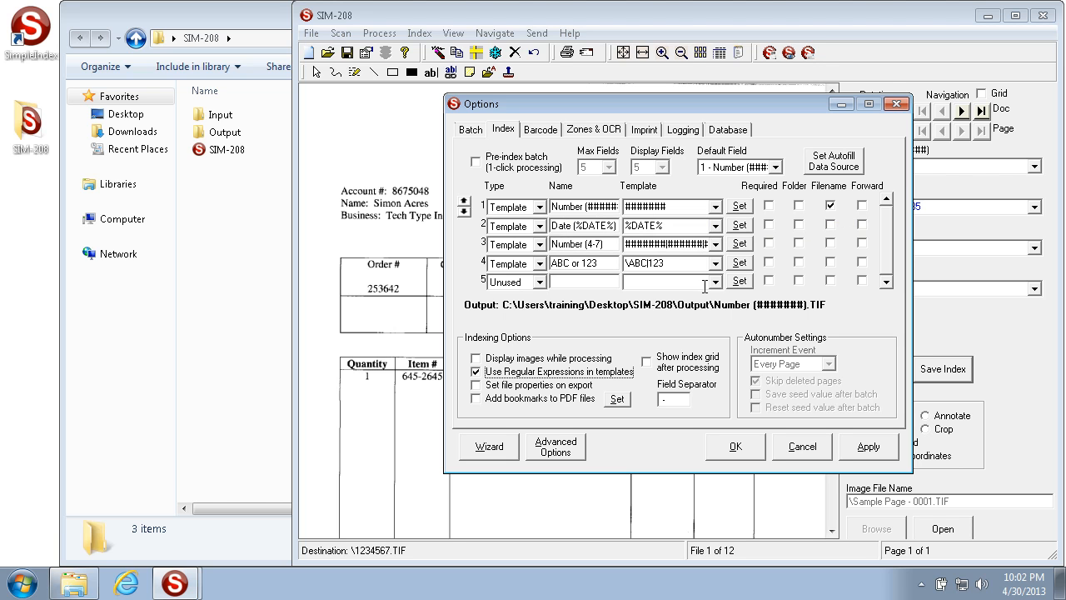
# Turn regular expressions in templates back off and make field 5 a Template field
pyautogui.click(476, 372)
pyautogui.click(675, 264)
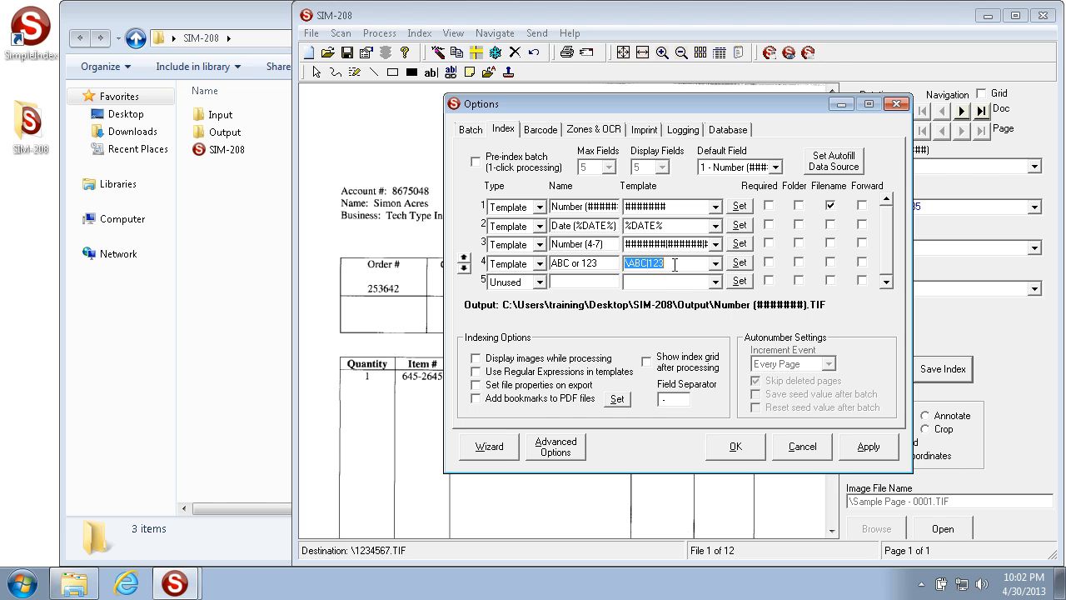
pyautogui.click(513, 282)
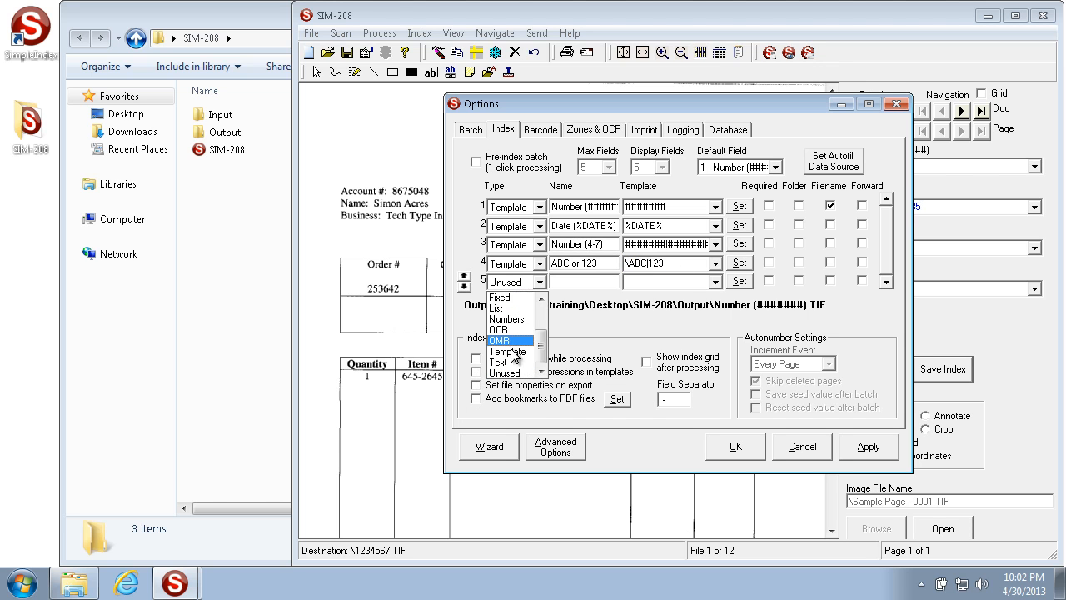
pyautogui.click(513, 362)
pyautogui.click(531, 285)
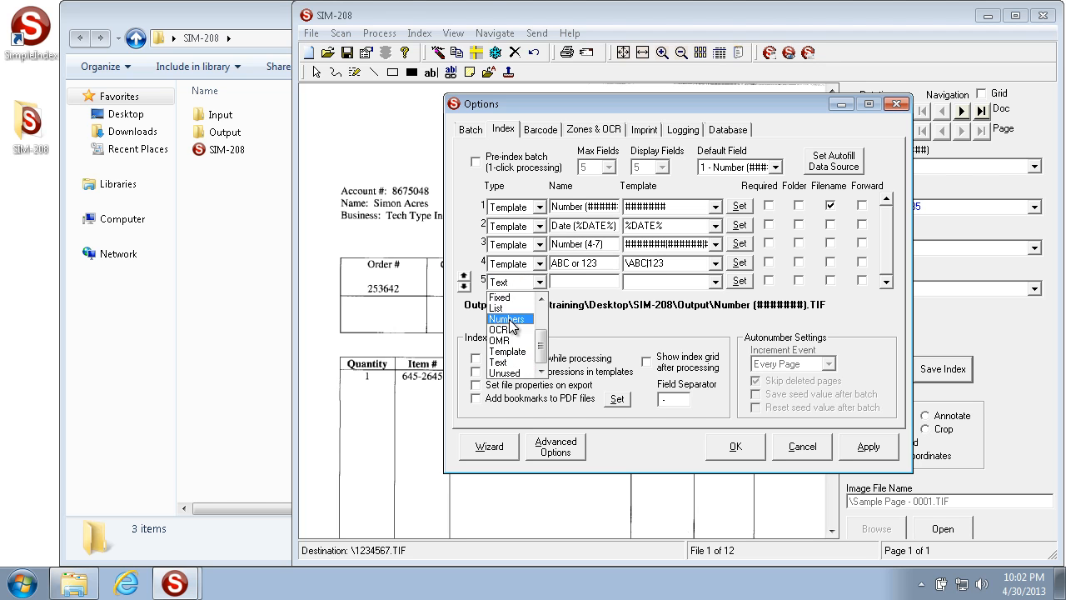
pyautogui.click(508, 350)
# Name field 5 'REgEx' with template ^^^, then select the Number (4-7) template
pyautogui.click(584, 281)
pyautogui.write('REgEx')
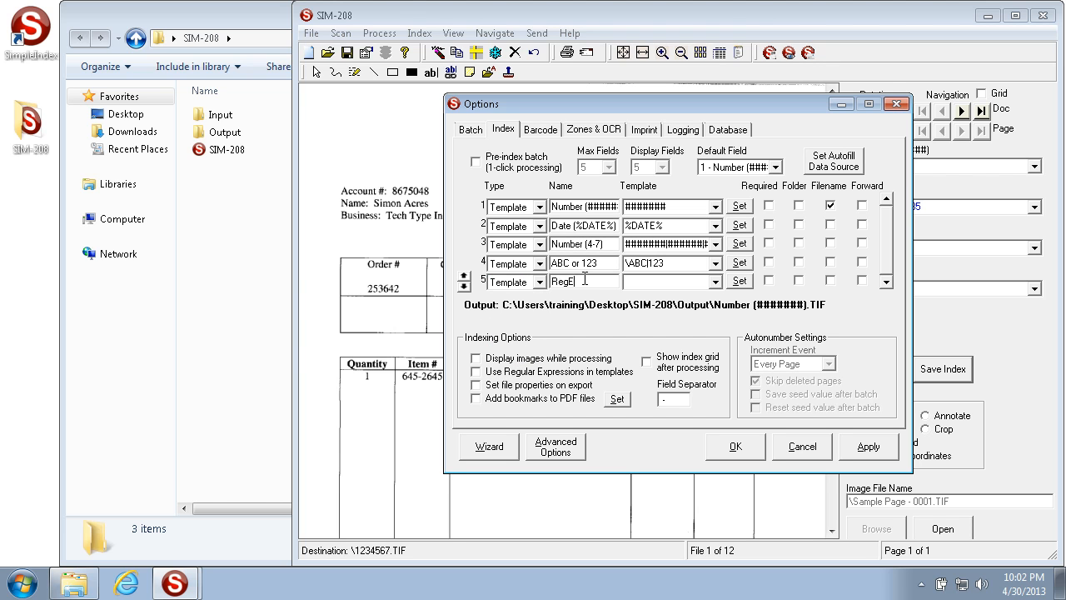
pyautogui.click(683, 283)
pyautogui.write('^^^')
pyautogui.moveTo(645, 287); pyautogui.dragTo(455, 261)
pyautogui.click(684, 264)
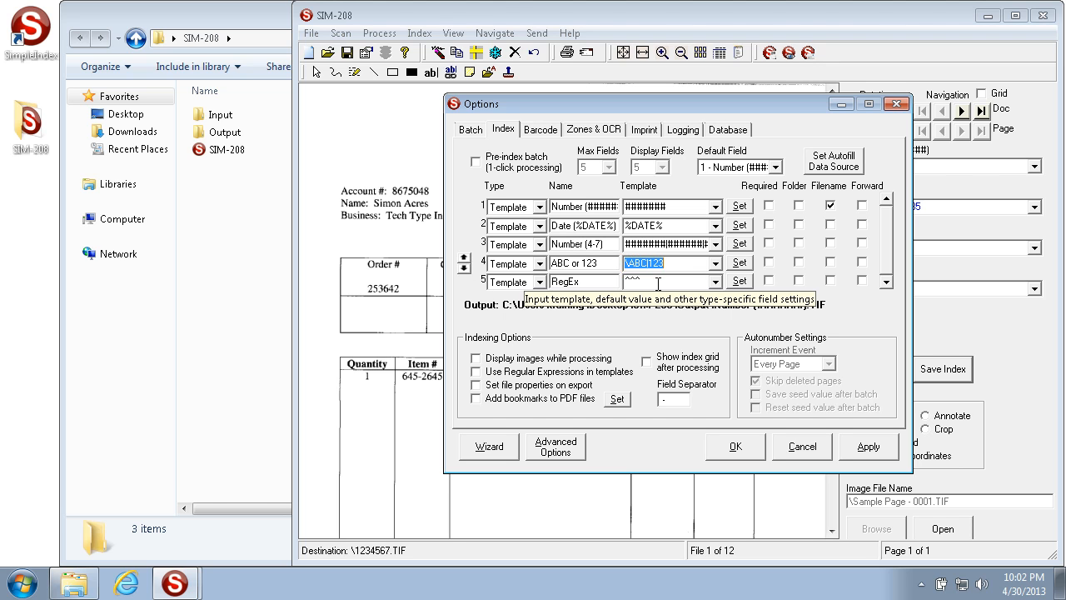
pyautogui.click(668, 245)
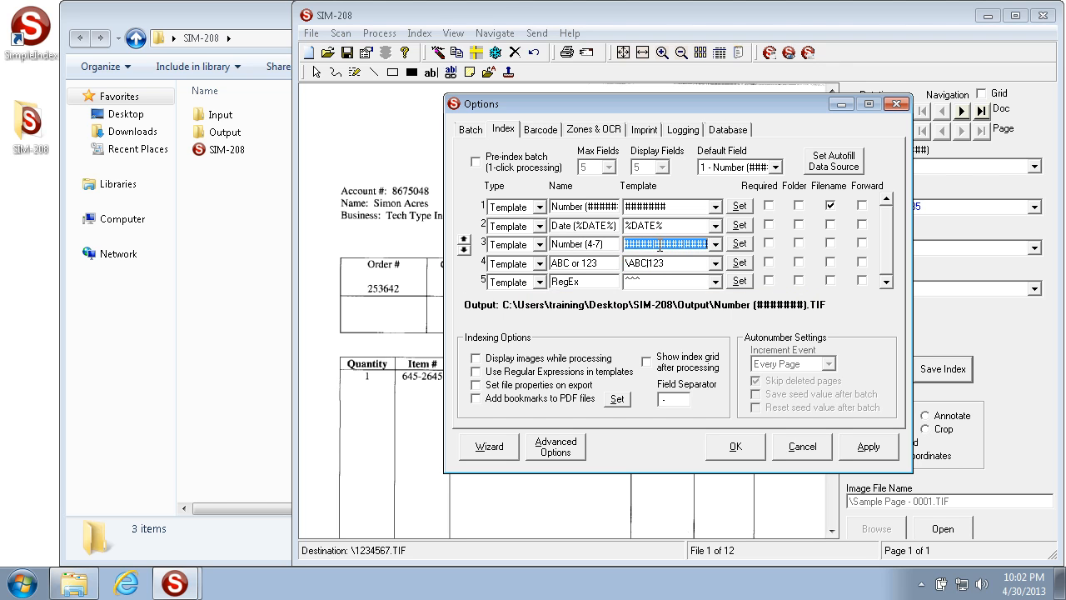
pyautogui.click(655, 243)
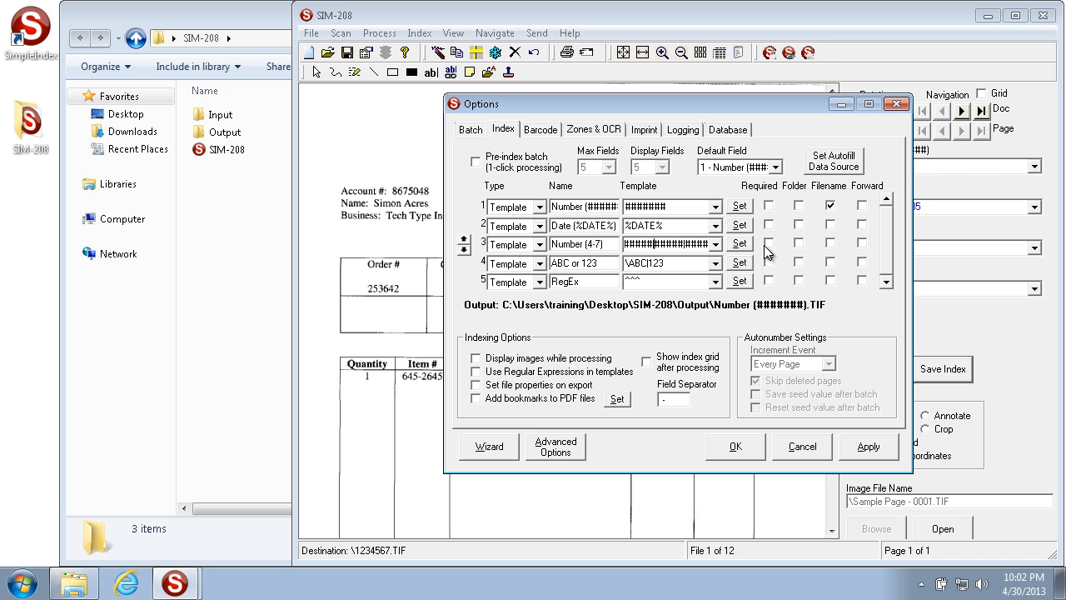